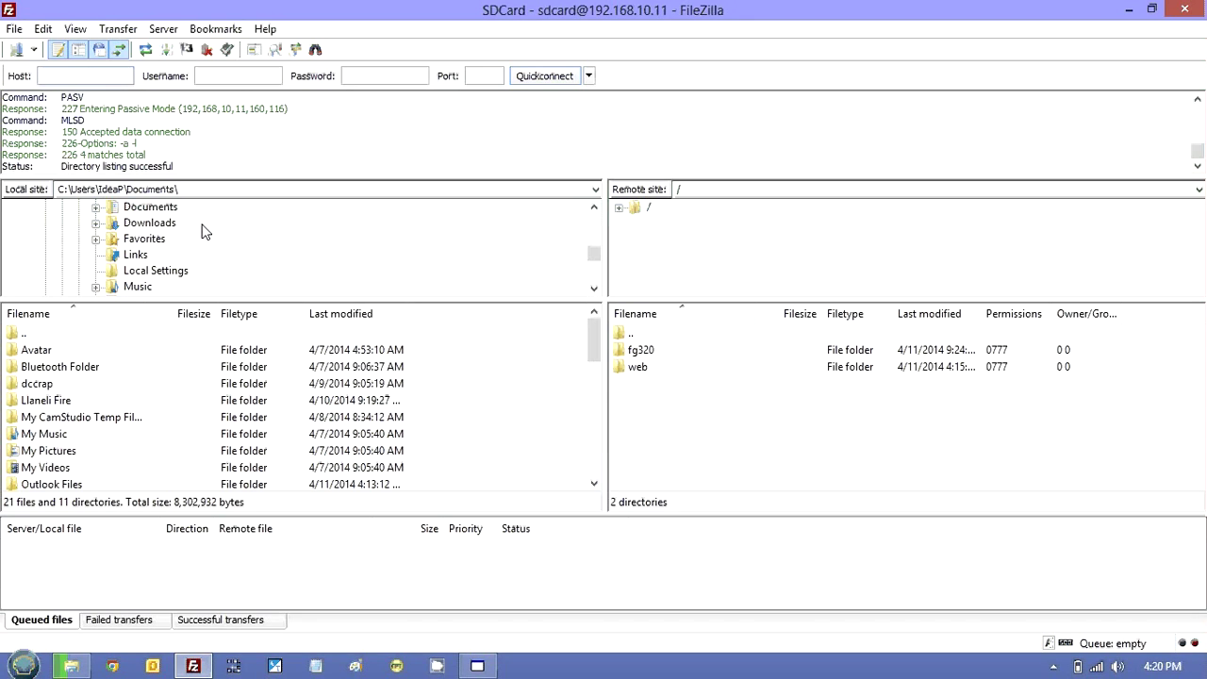
# - Browse into the SD card's web/cpt-backups folder, then go back up to /web
pyautogui.doubleClick(633, 371)
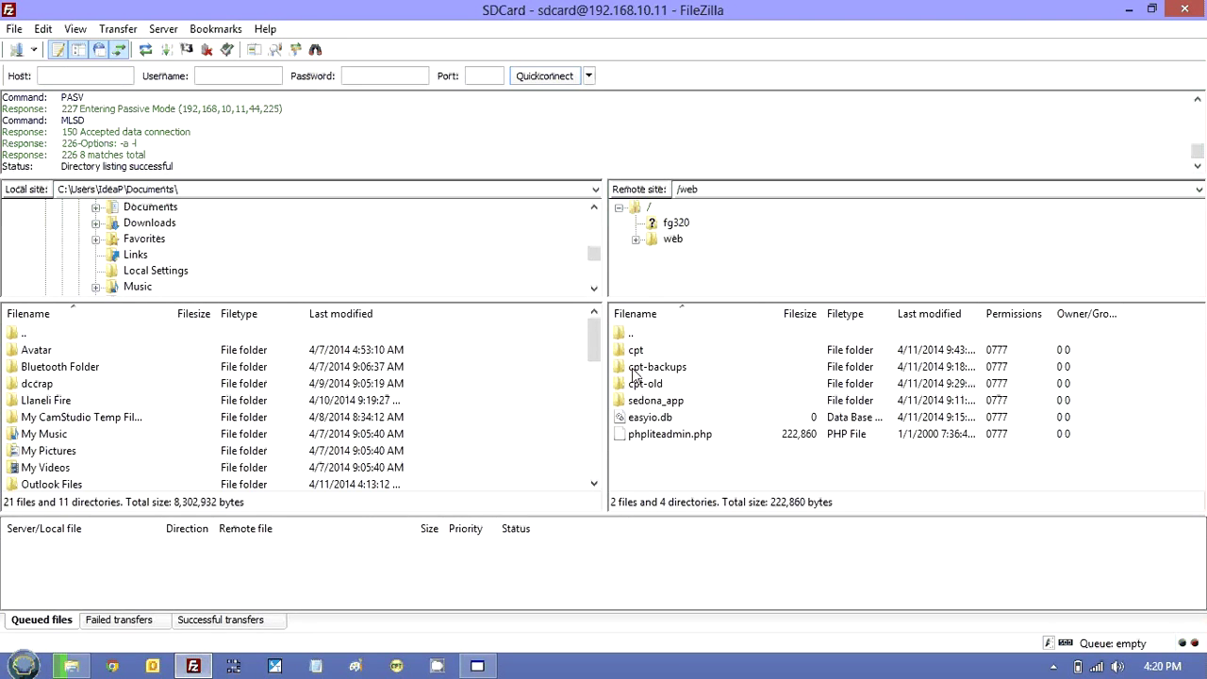
pyautogui.doubleClick(634, 372)
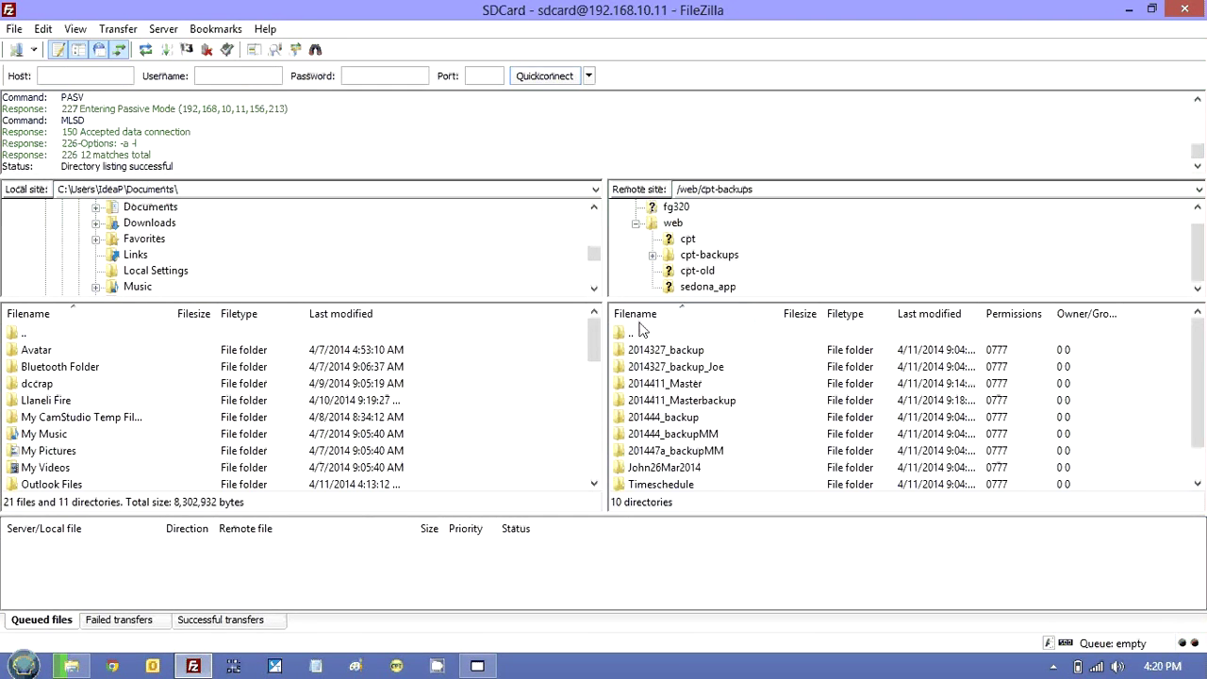
pyautogui.doubleClick(636, 332)
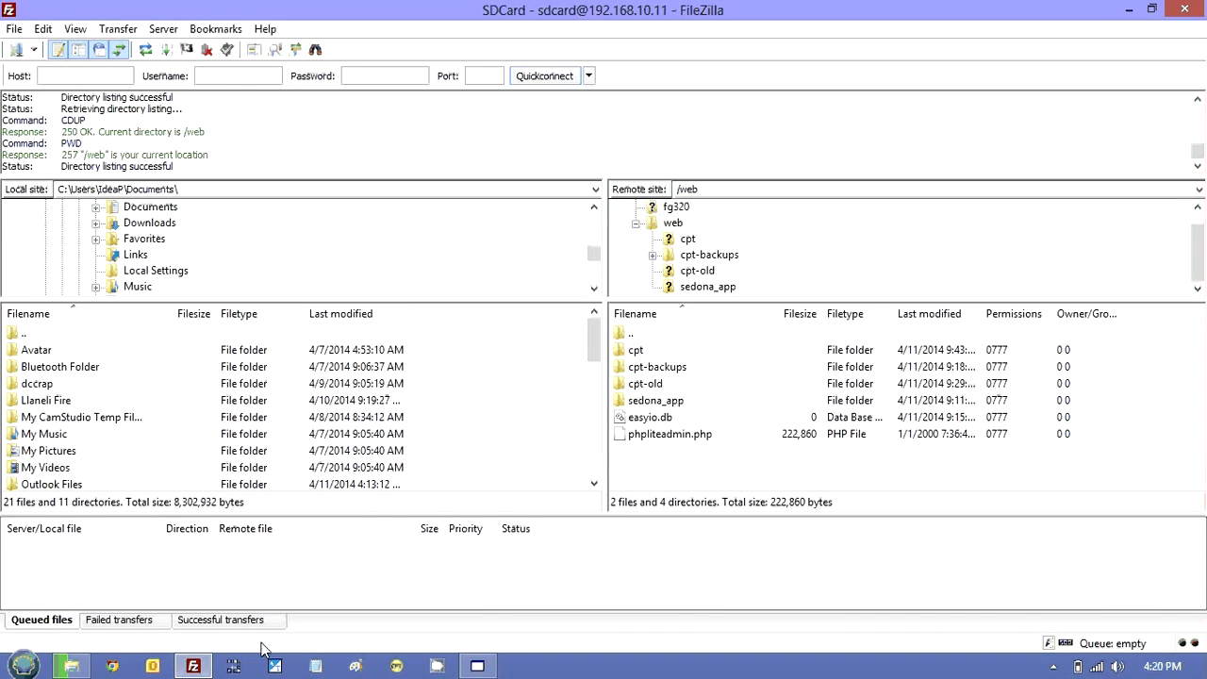
# - Load the controller at 192.168.10.11 in Chrome and sign in to CPT Graphics
pyautogui.click(113, 667)
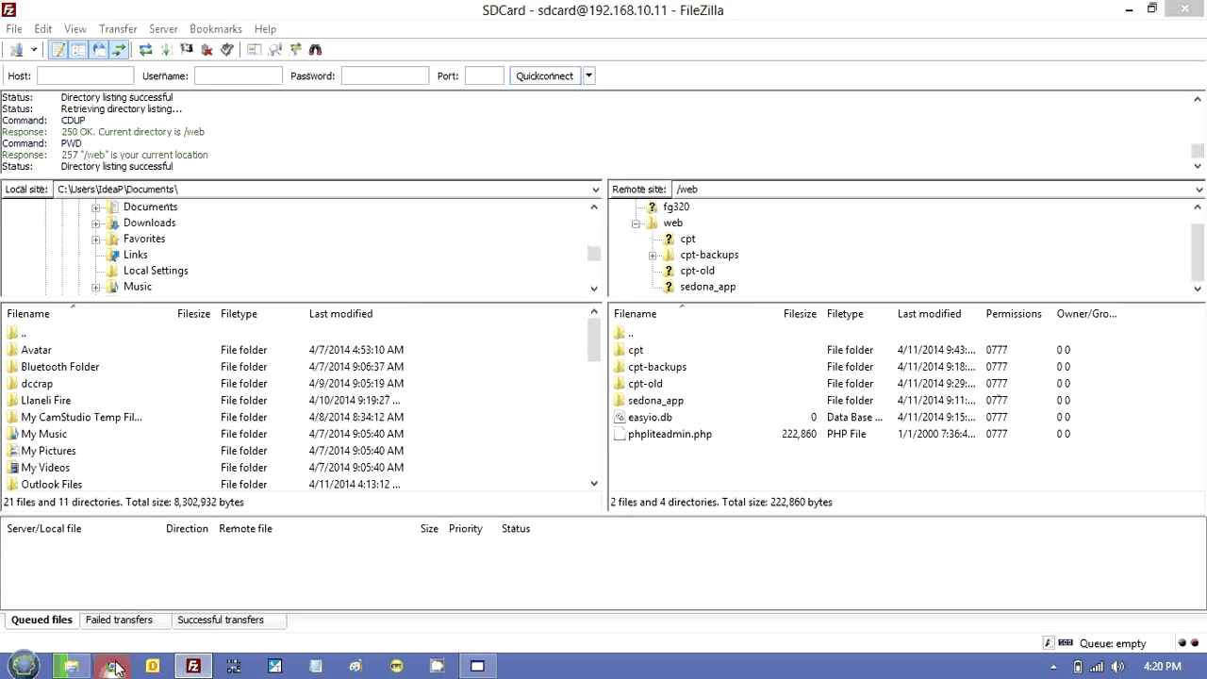
pyautogui.write('192.168.10.11')
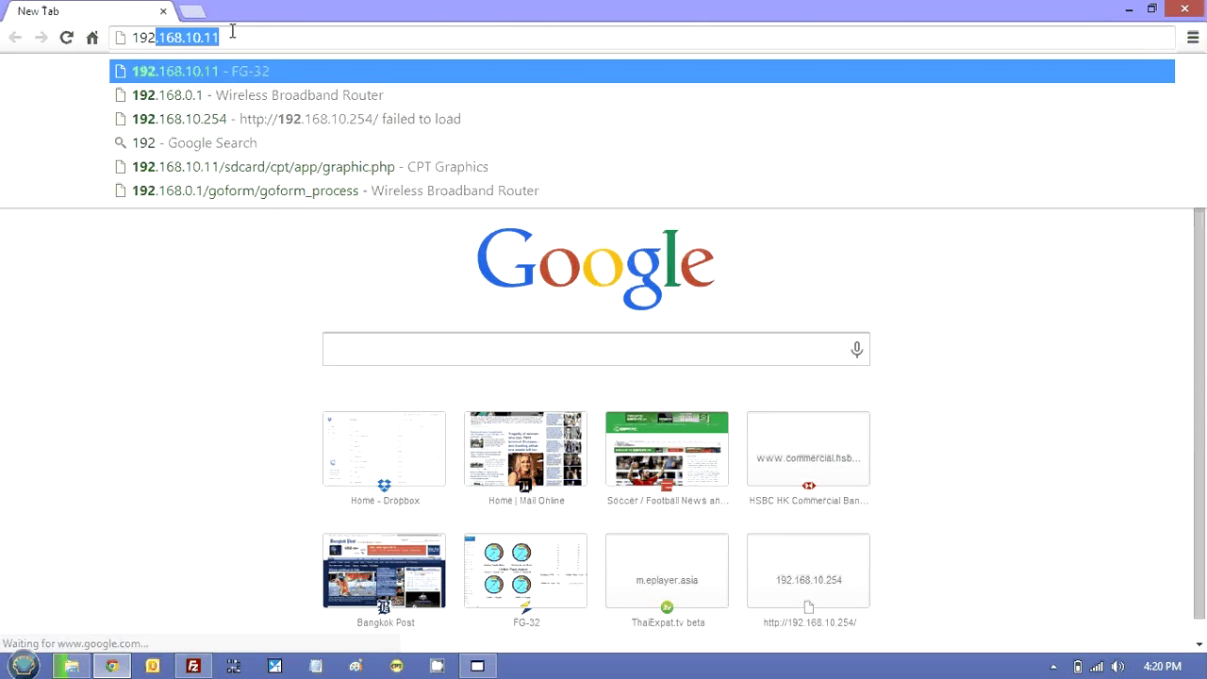
pyautogui.press('Return')
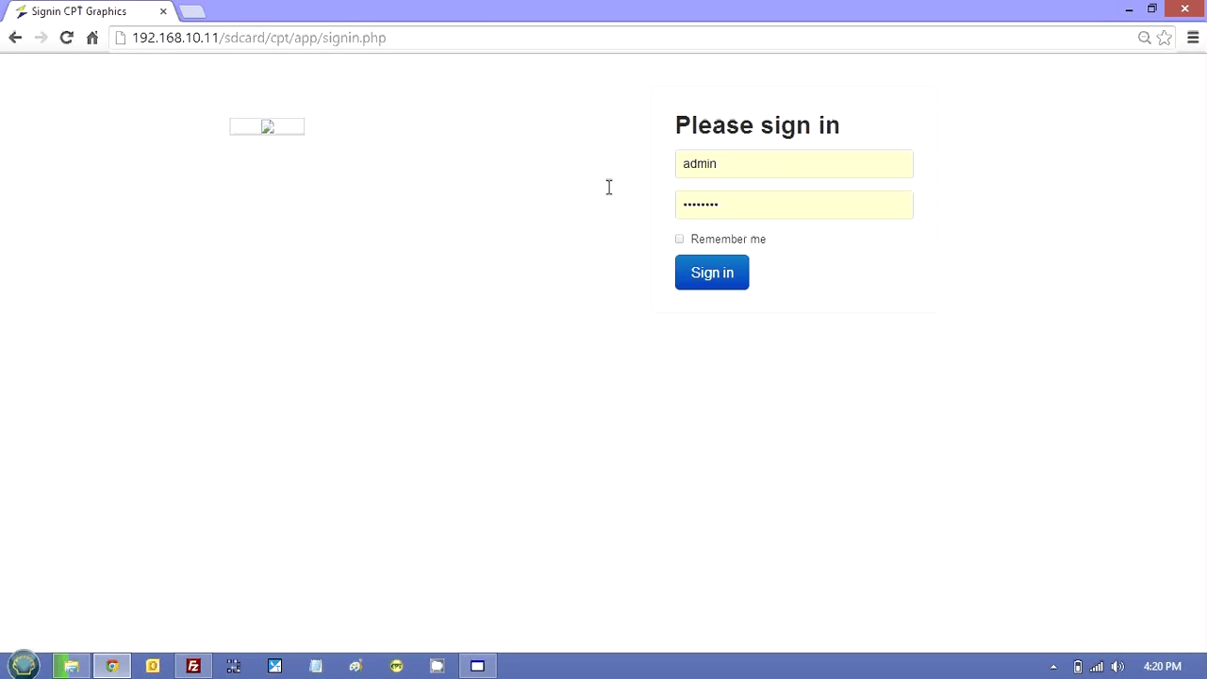
pyautogui.click(727, 274)
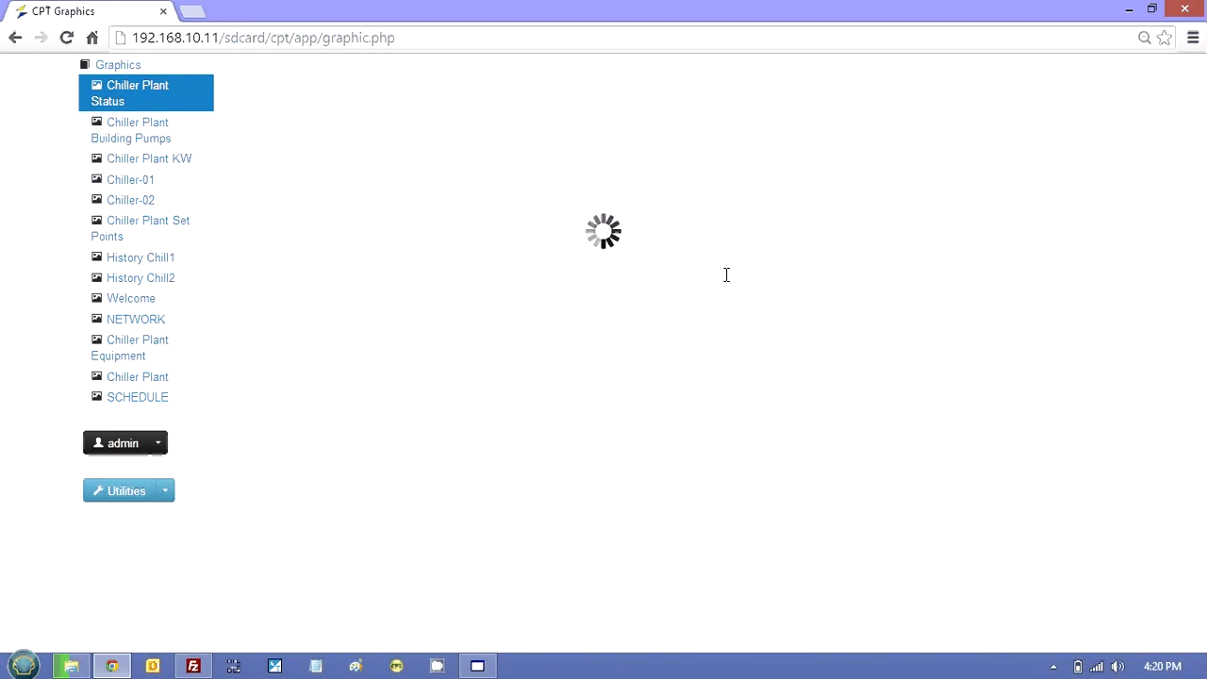
# - Run a Utilities > Backup of the app and graphics into folder 2014411_AHU_Master
pyautogui.click(170, 490)
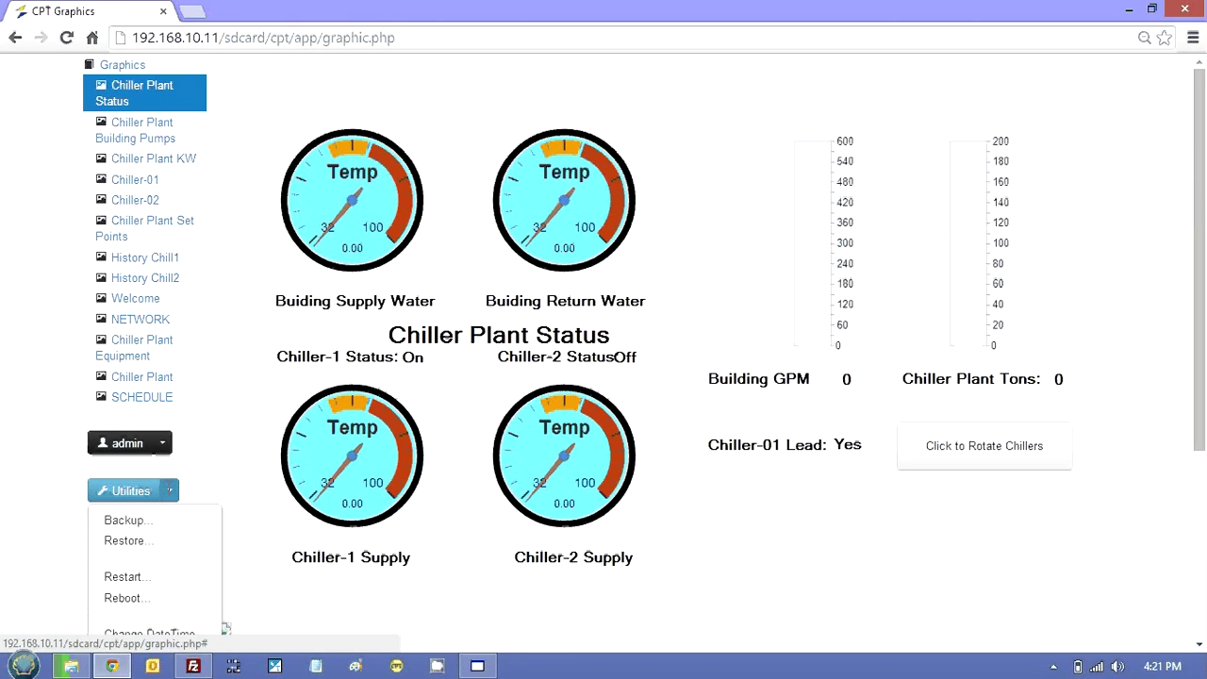
pyautogui.click(151, 519)
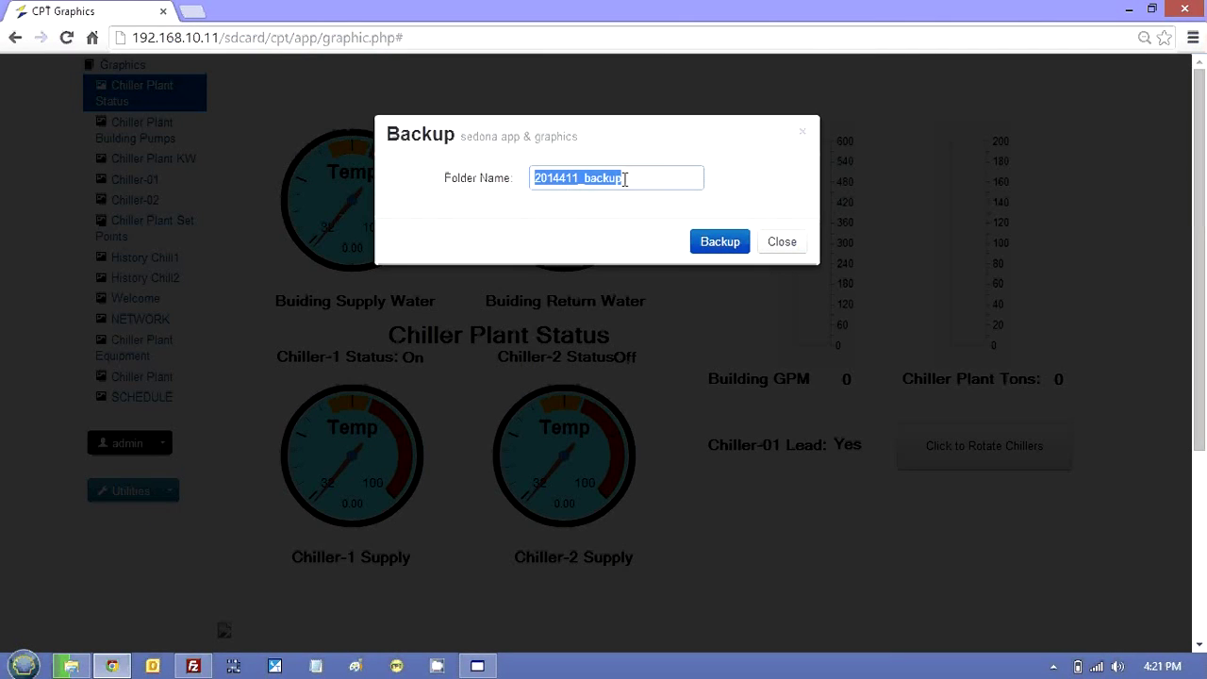
pyautogui.moveTo(622, 179); pyautogui.dragTo(586, 185)
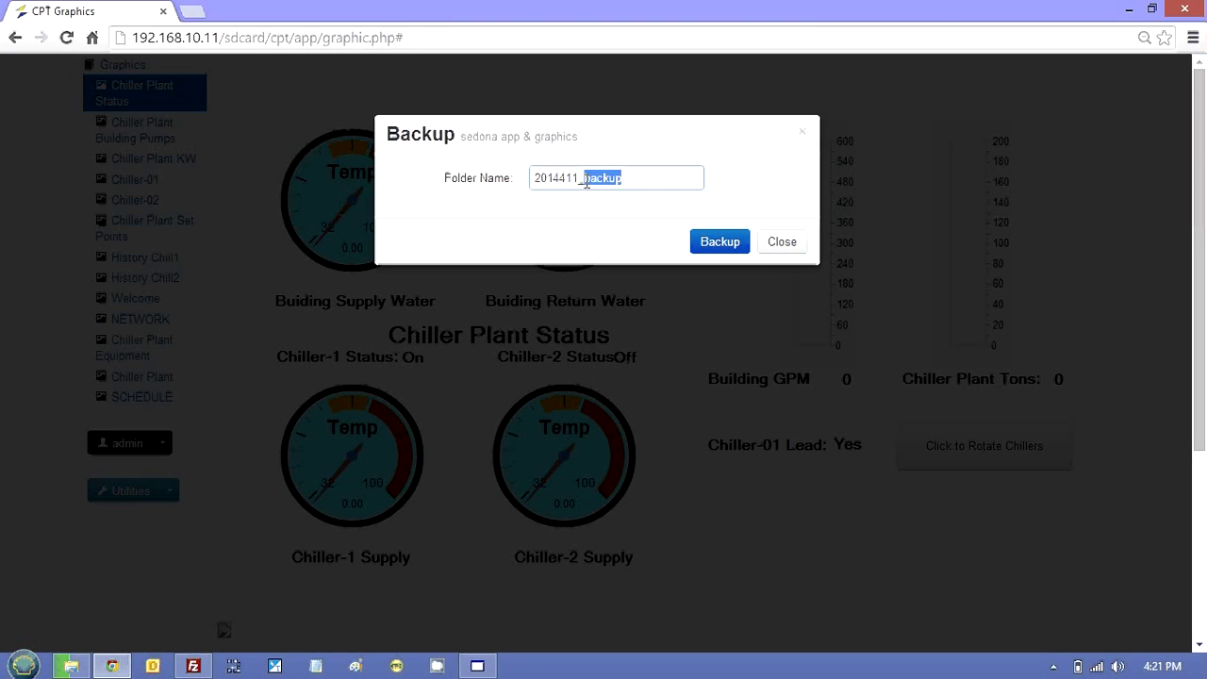
pyautogui.write('AHU_Master')
pyautogui.click(716, 240)
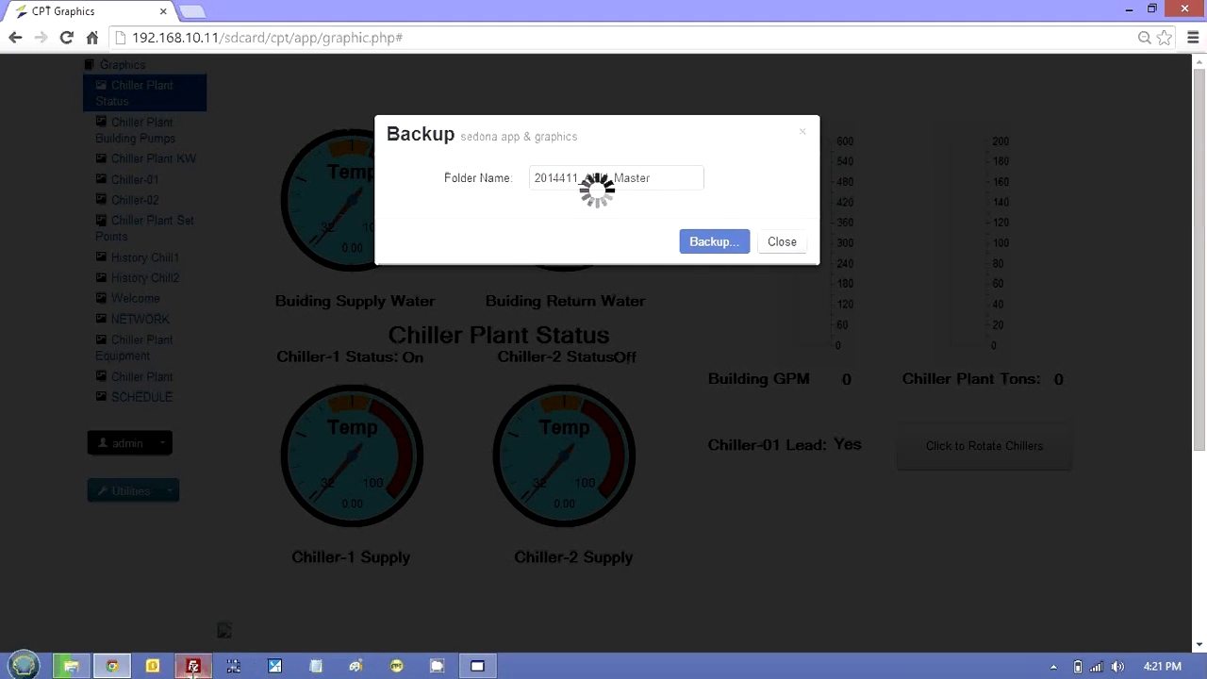
pyautogui.click(192, 666)
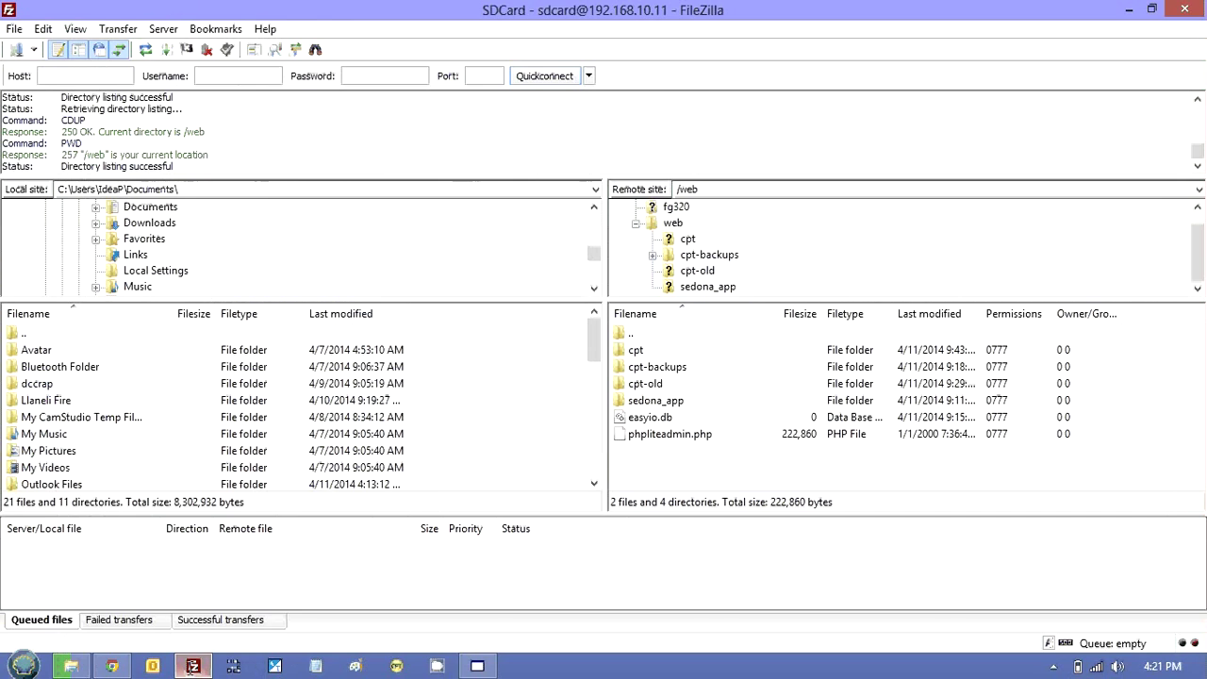
# - Refresh cpt-backups and open the new 2014411_AHU_Master backup's cpt folder
pyautogui.doubleClick(634, 367)
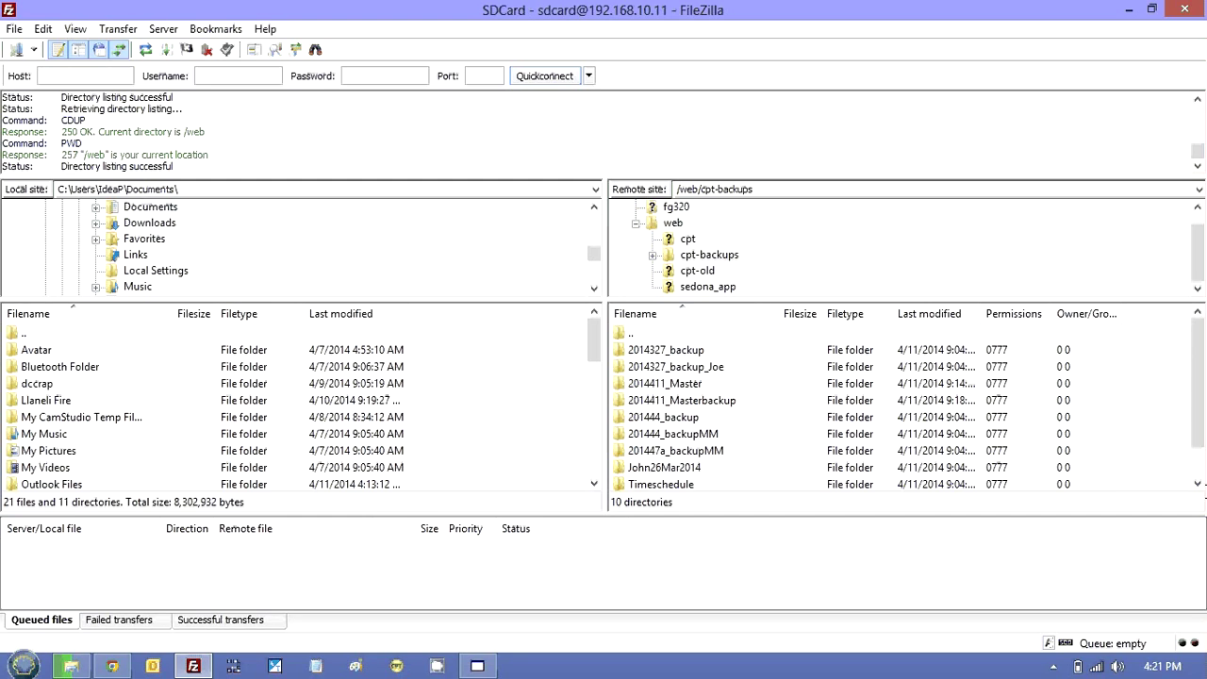
pyautogui.scroll(-1, 1205, 457)
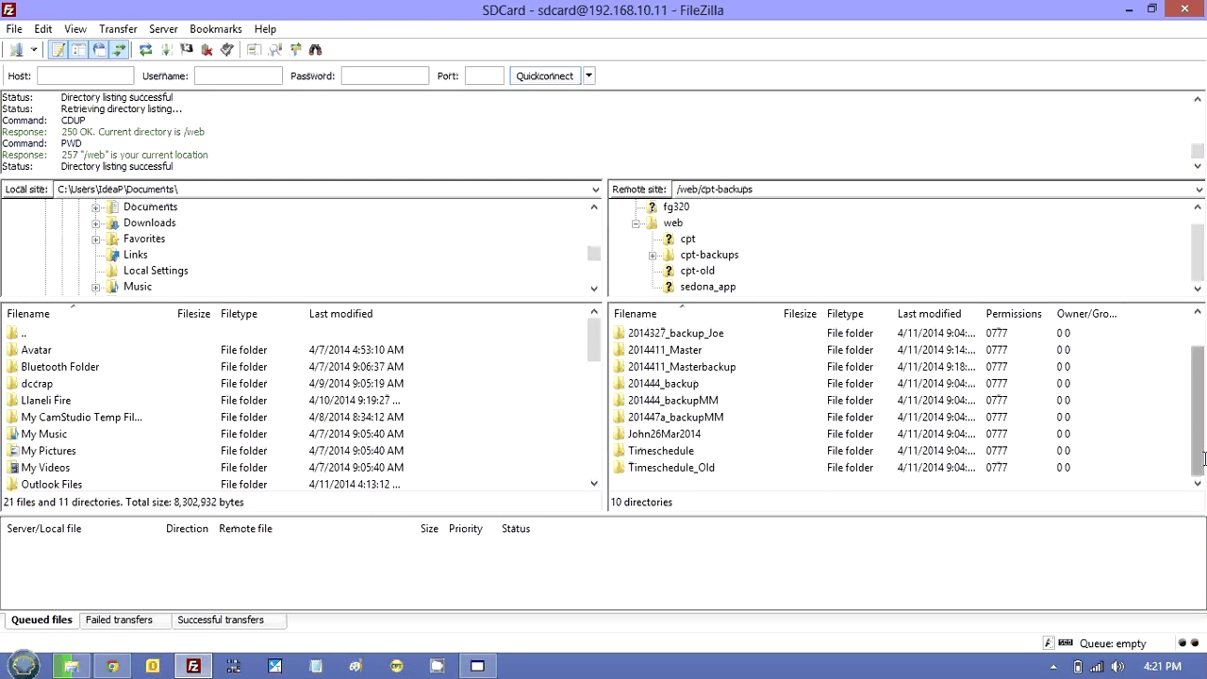
pyautogui.rightClick(1139, 392)
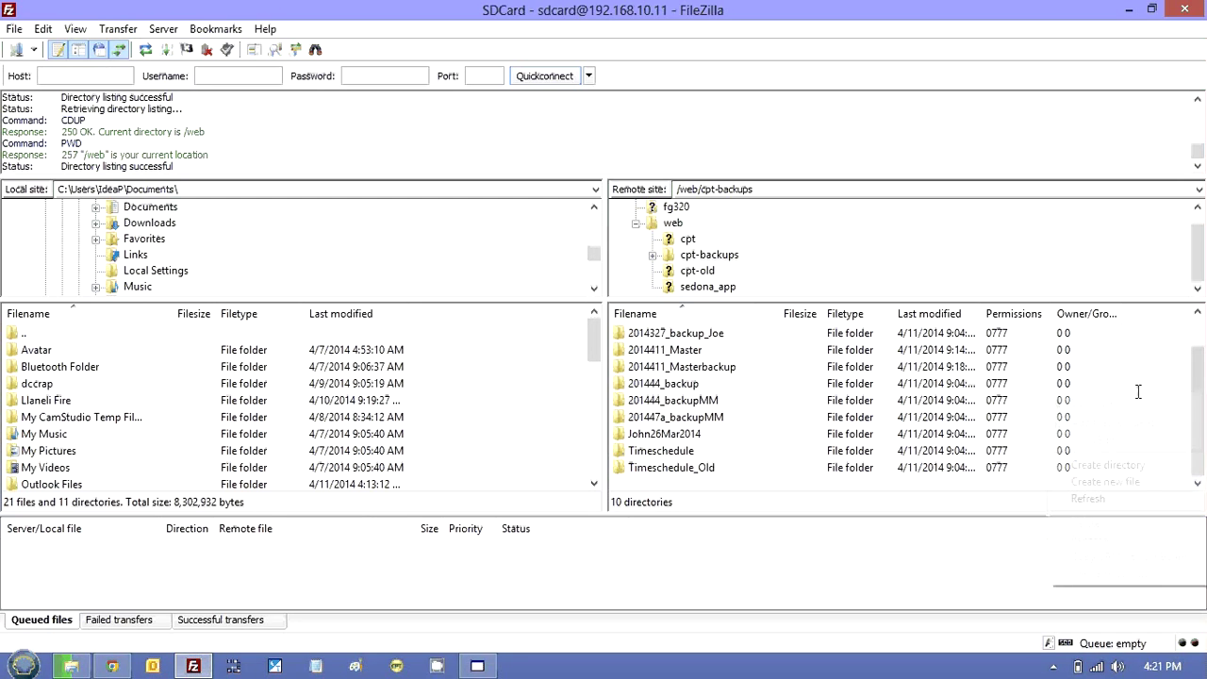
pyautogui.click(1128, 498)
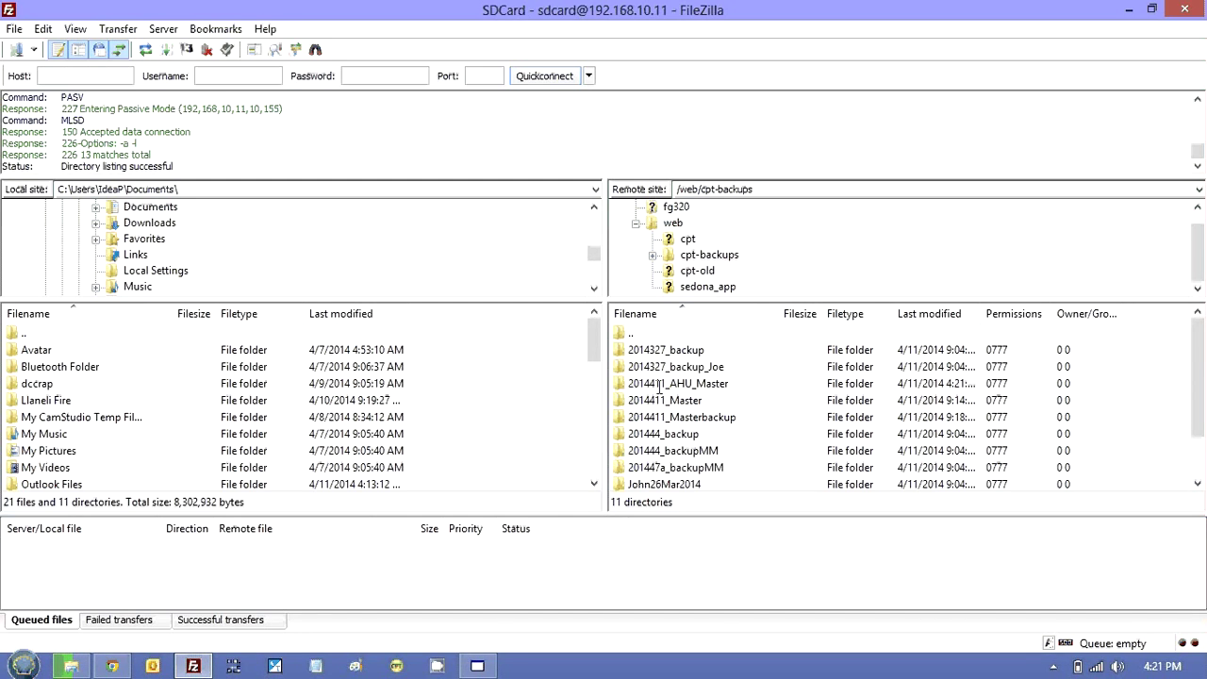
pyautogui.doubleClick(658, 387)
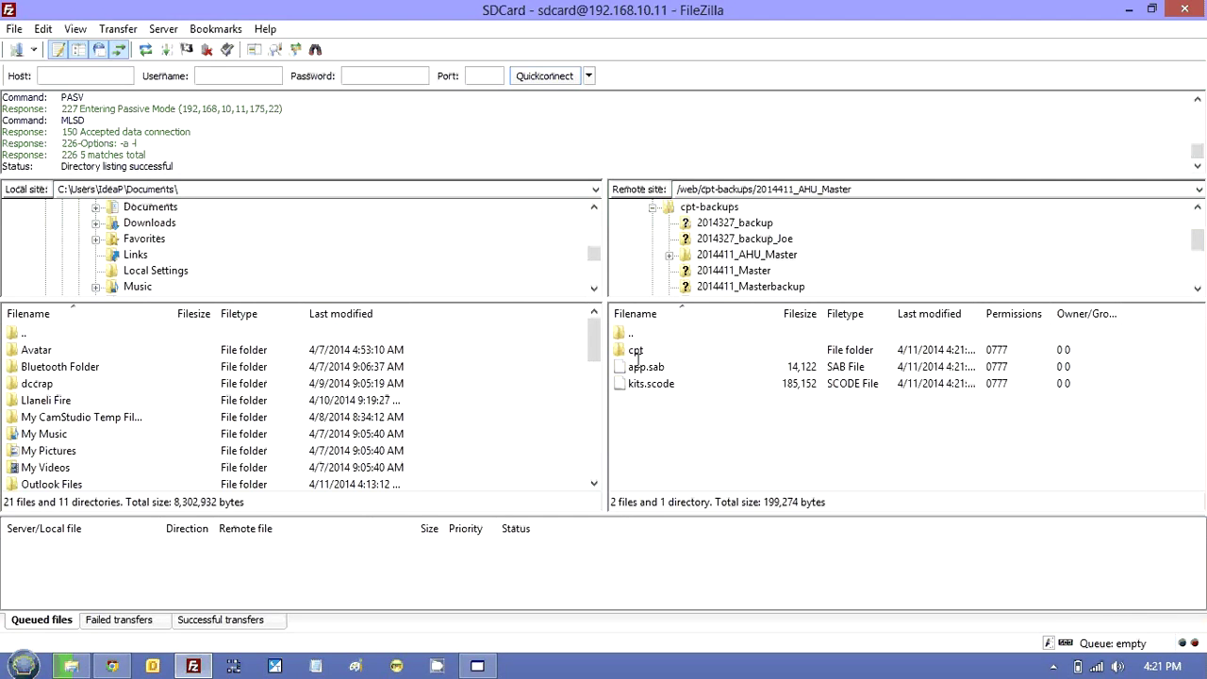
pyautogui.click(637, 350)
pyautogui.doubleClick(637, 352)
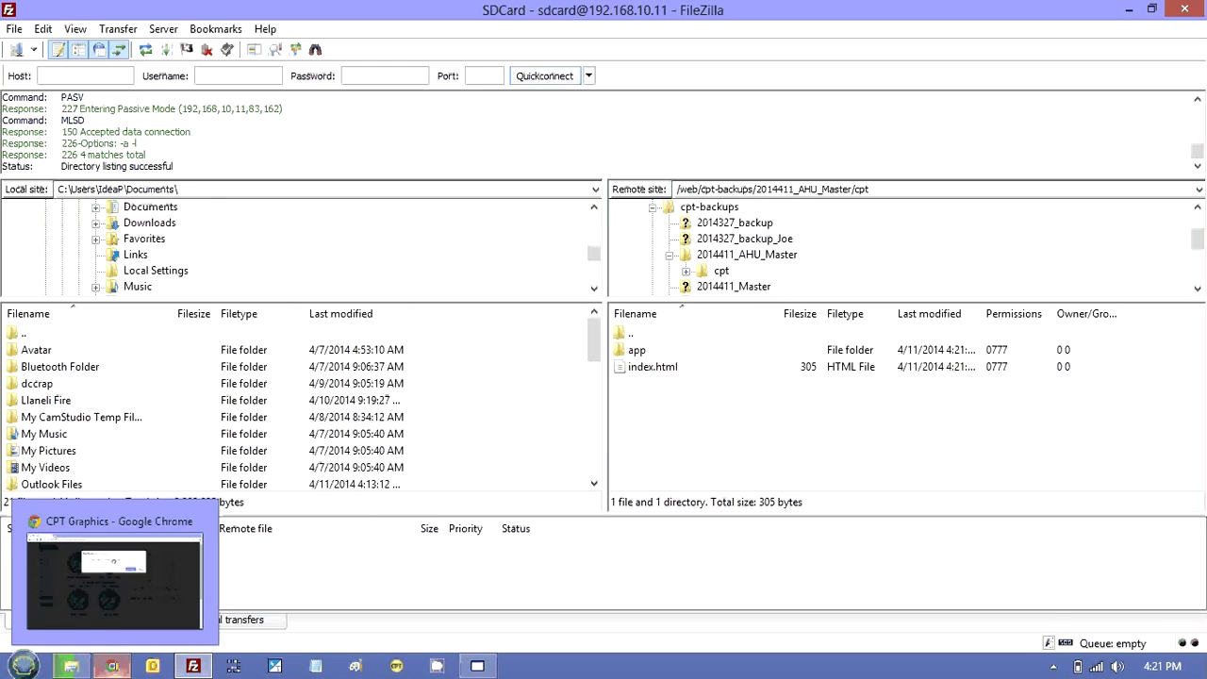
# - Close the Backup window once 2014411_AHU_Master reports 'Backup is done.'
pyautogui.click(114, 662)
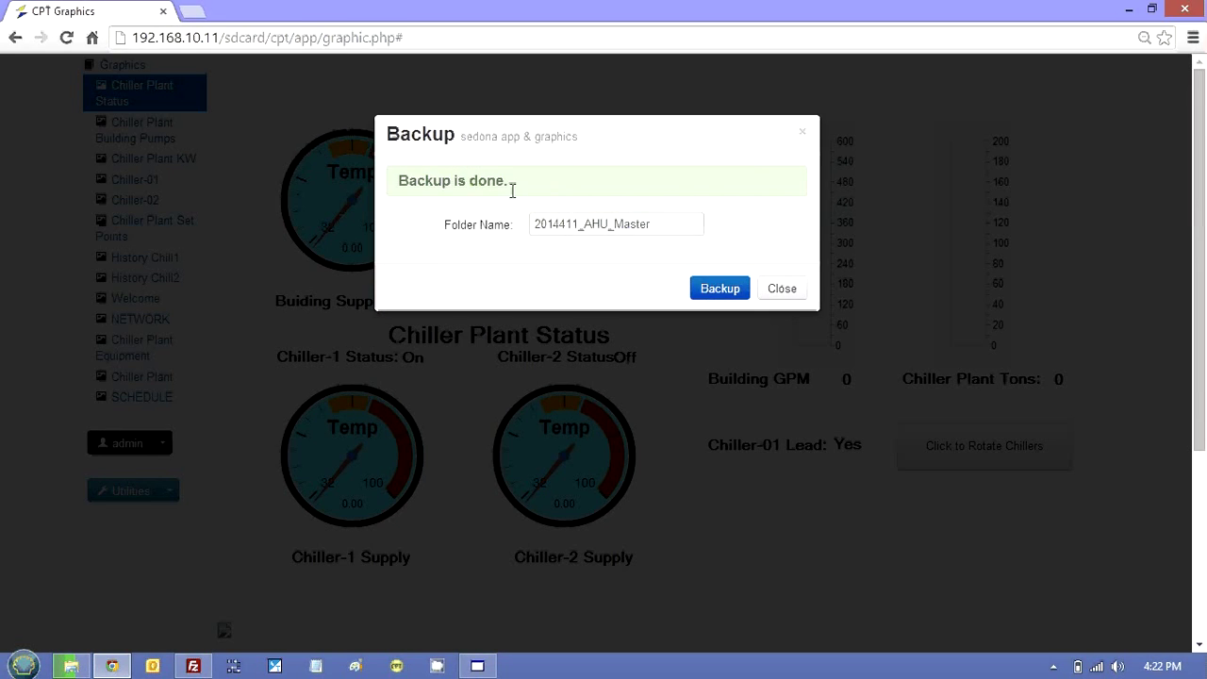
pyautogui.click(781, 287)
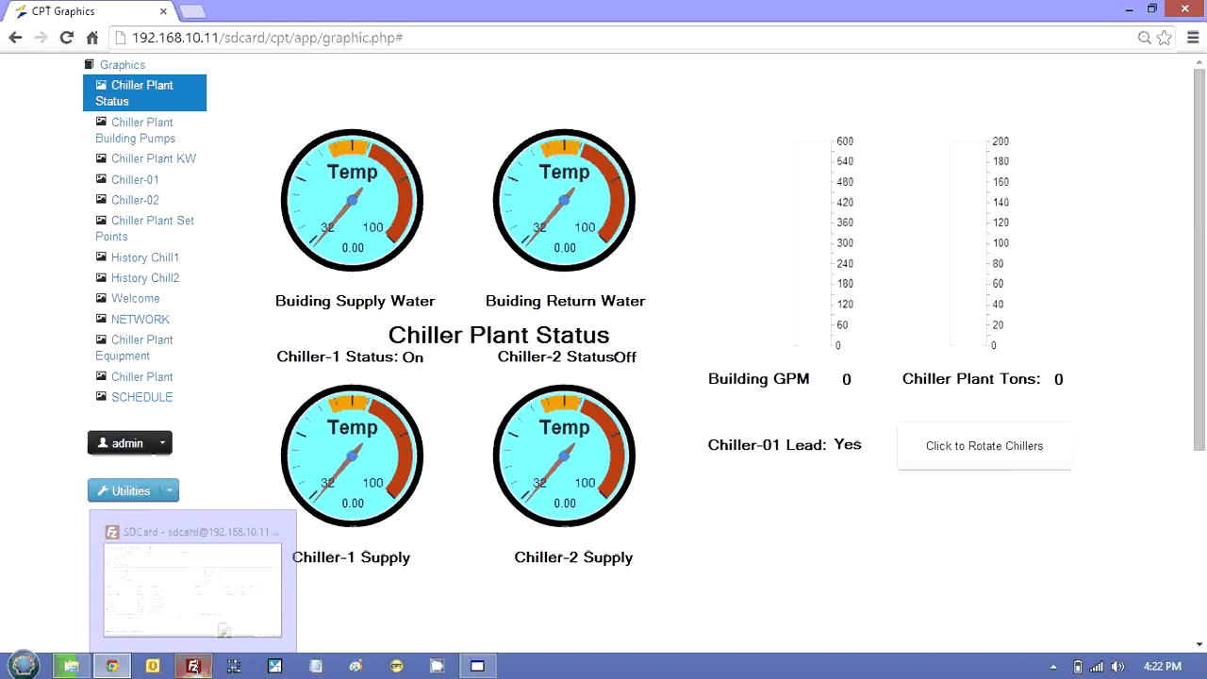
# - Navigate the remote pane up to the SD card root and into /fg320
pyautogui.click(194, 666)
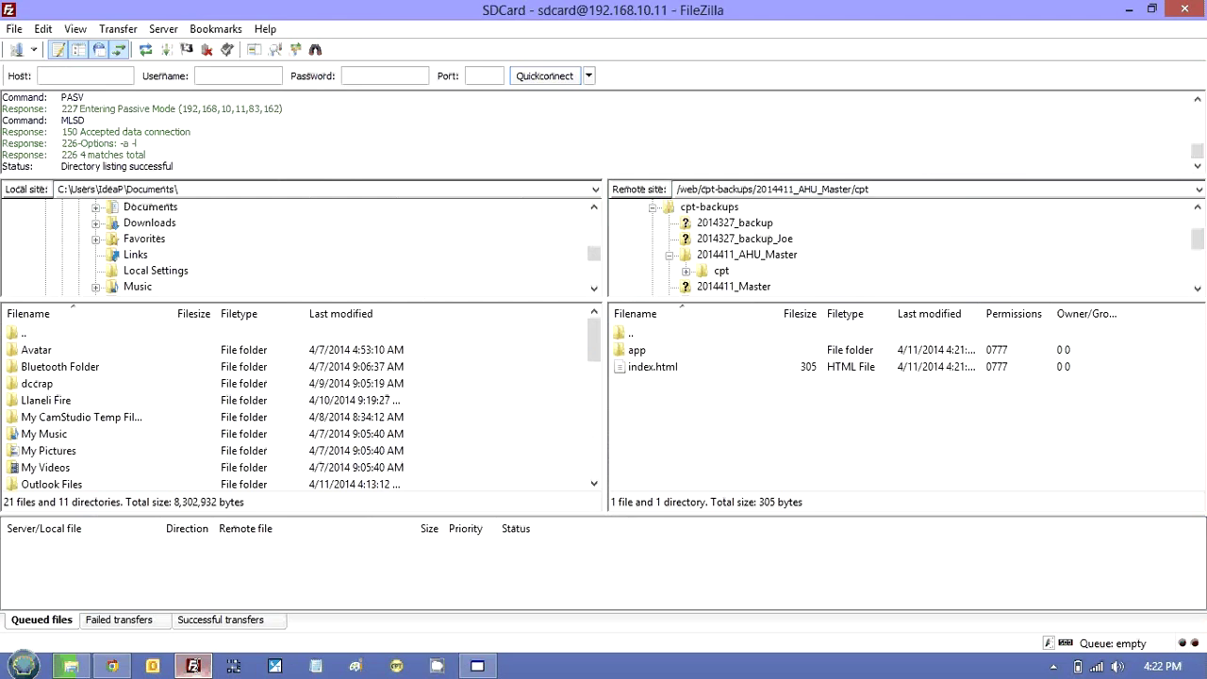
pyautogui.doubleClick(631, 332)
pyautogui.doubleClick(631, 332)
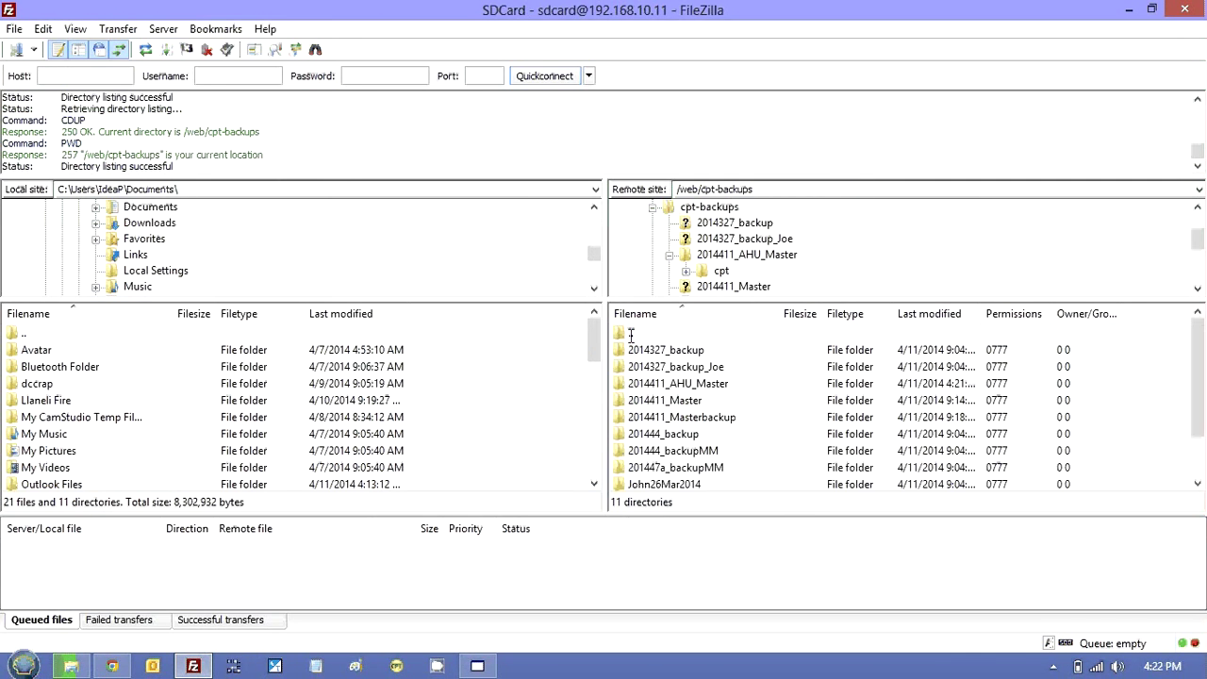
pyautogui.doubleClick(631, 333)
pyautogui.doubleClick(631, 333)
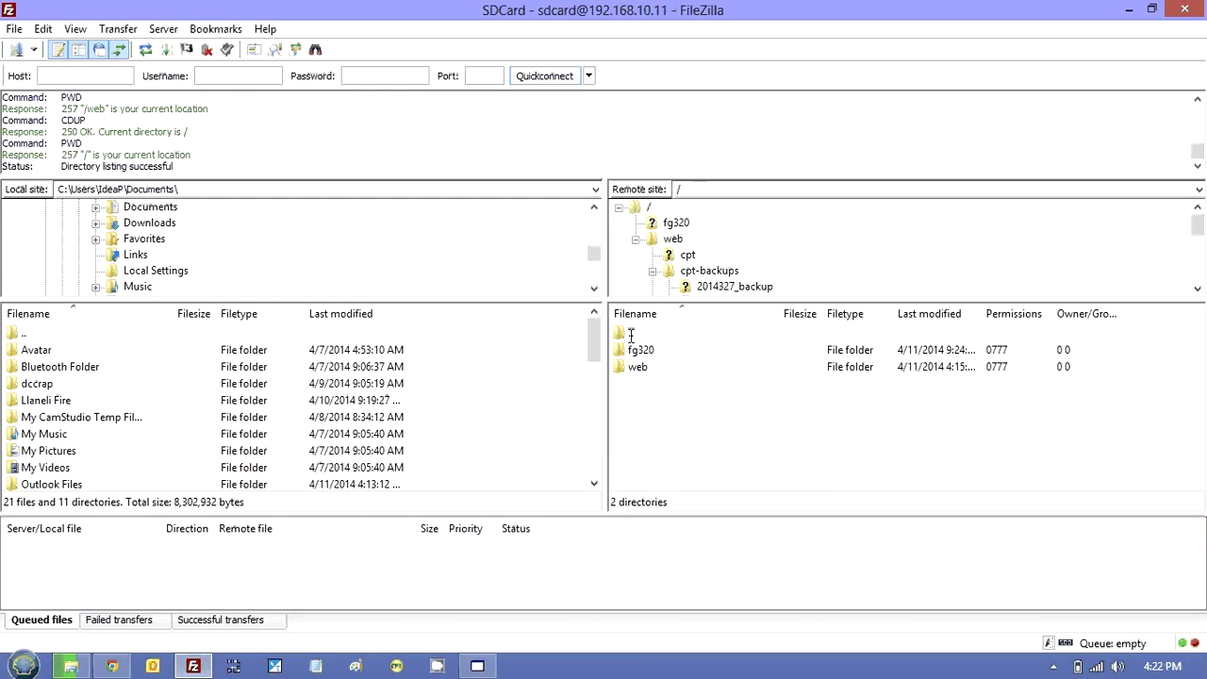
pyautogui.doubleClick(633, 350)
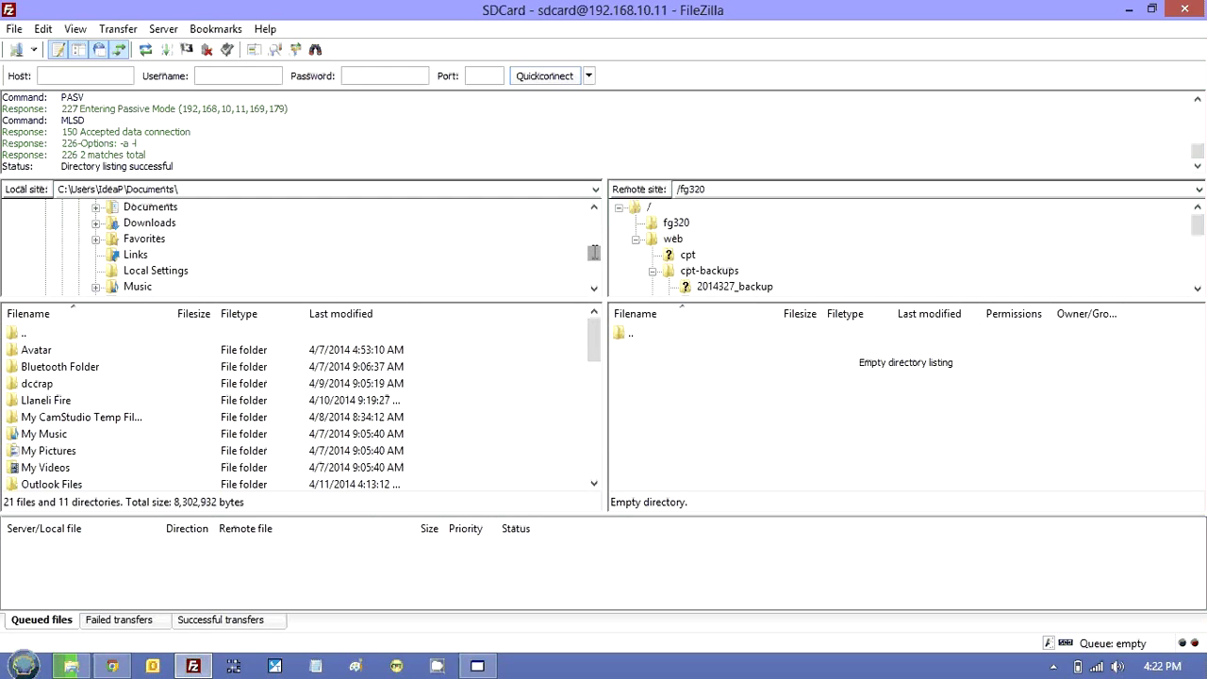
# - Upload fg320.tar.gz from the local D: FG Firmware\V2.07 folder to /fg320
pyautogui.moveTo(594, 252); pyautogui.dragTo(594, 274)
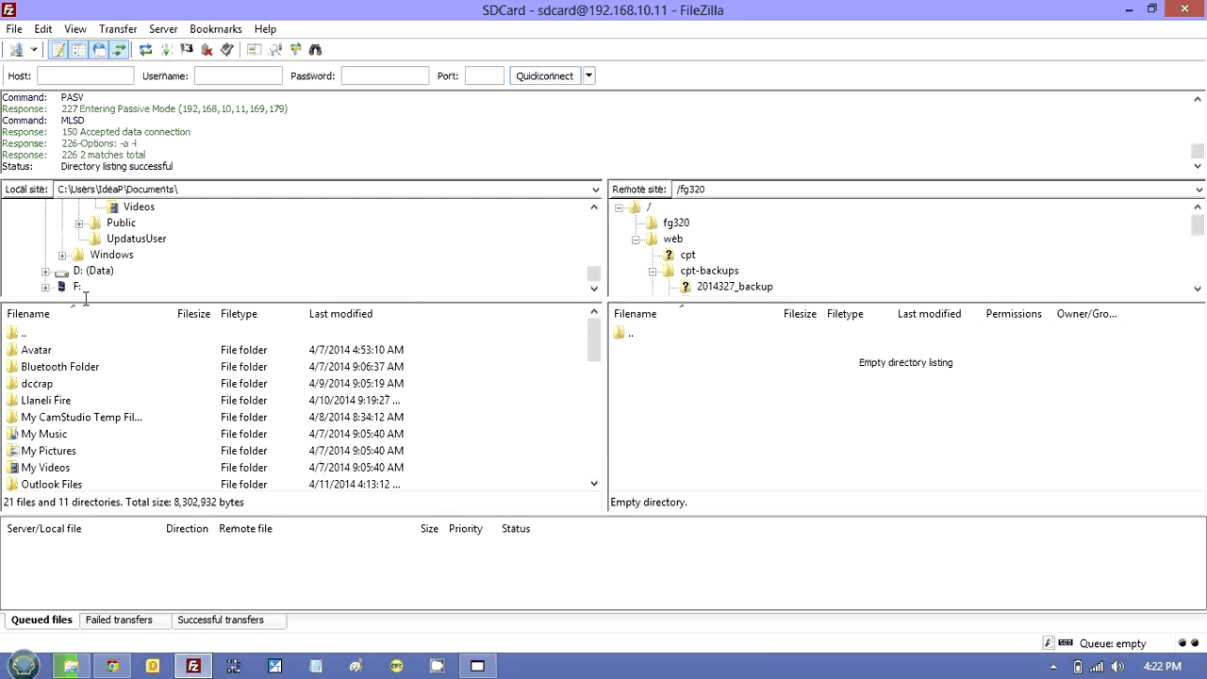
pyautogui.click(45, 272)
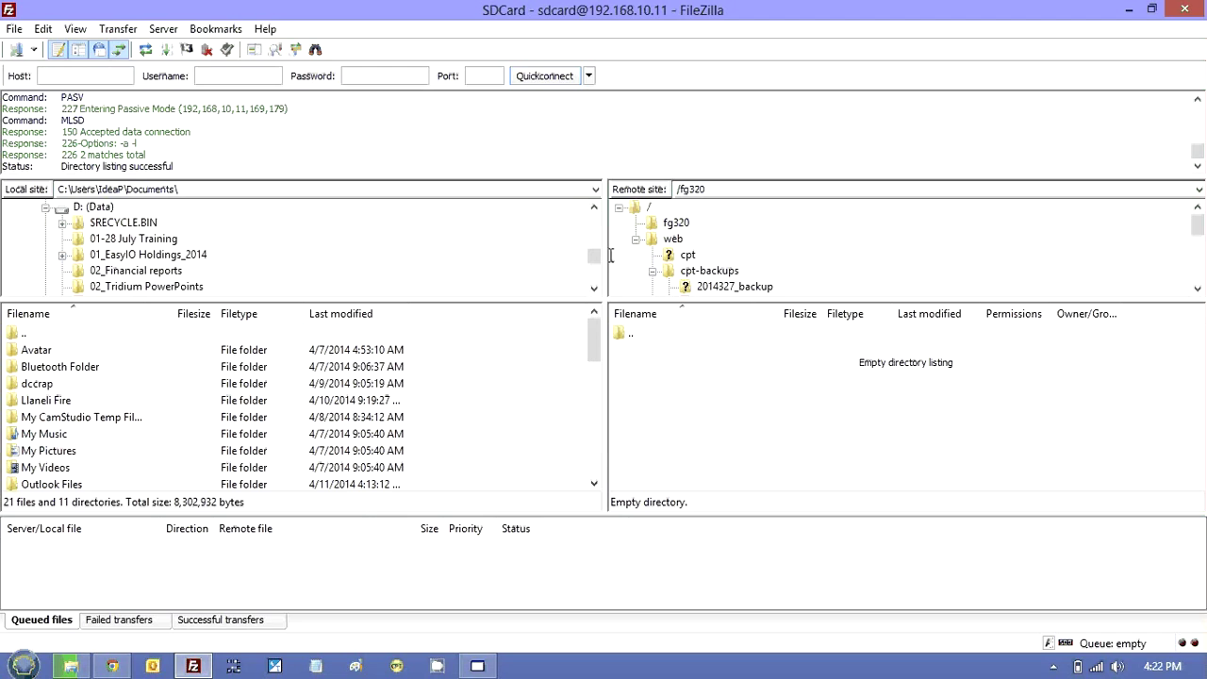
pyautogui.click(595, 278)
pyautogui.click(595, 278)
pyautogui.click(595, 279)
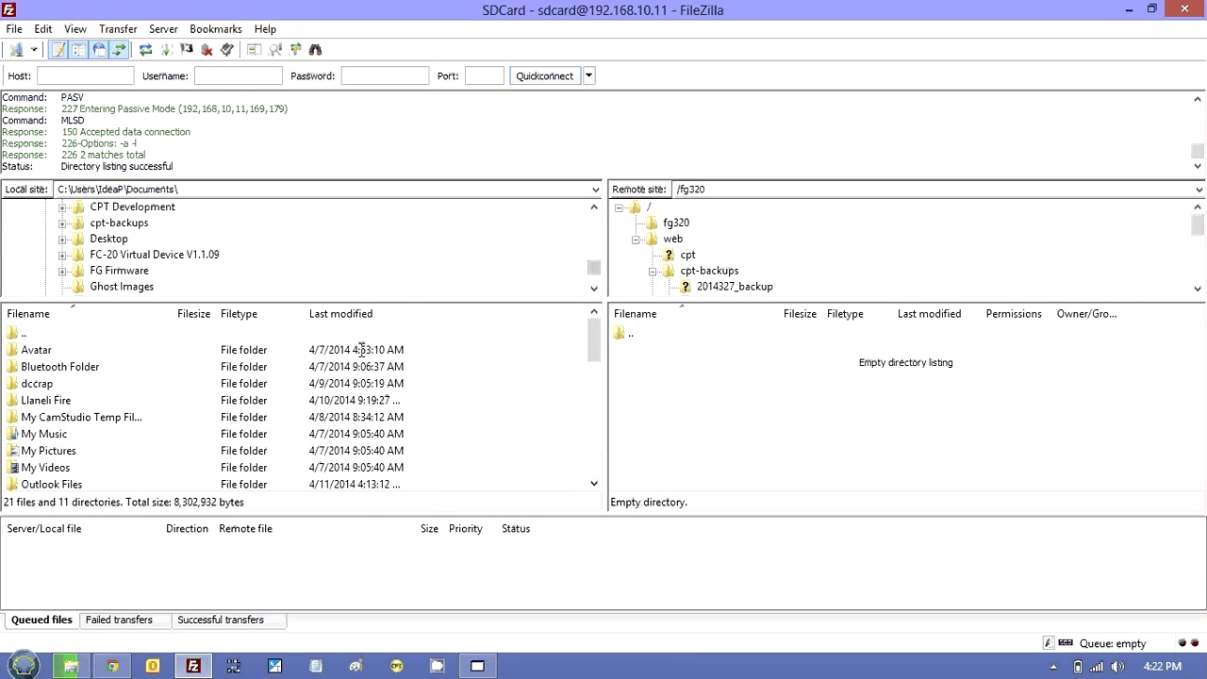
pyautogui.click(61, 271)
pyautogui.click(117, 286)
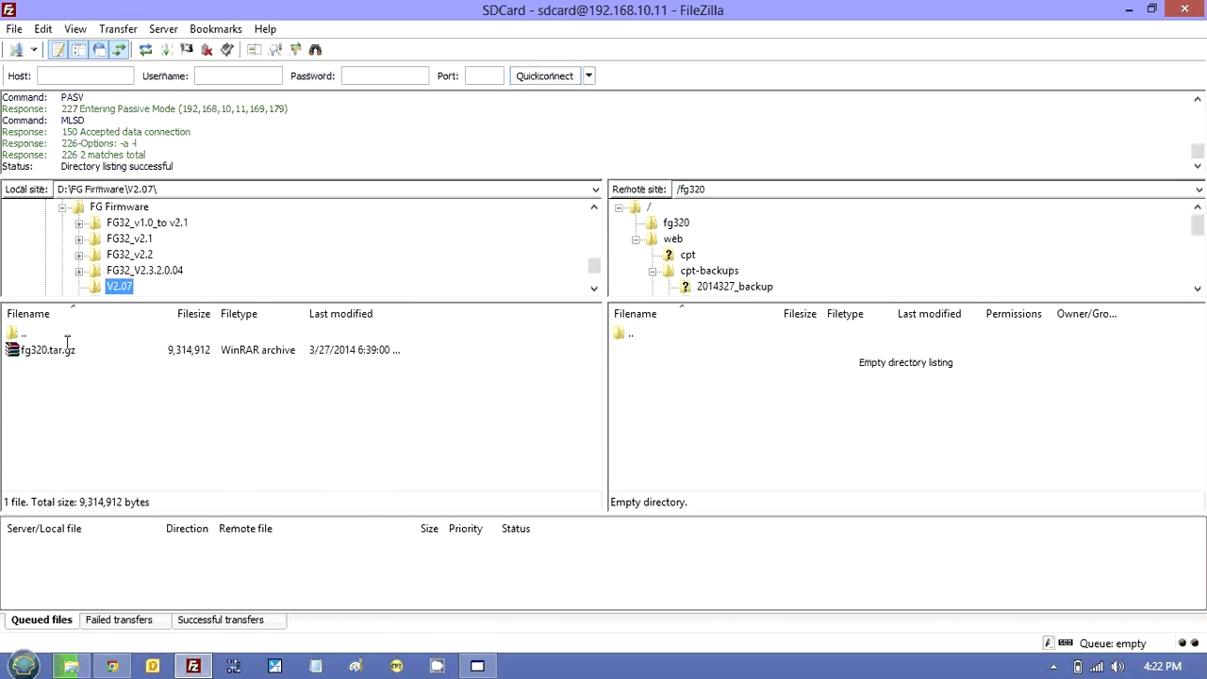
pyautogui.rightClick(62, 356)
pyautogui.click(75, 366)
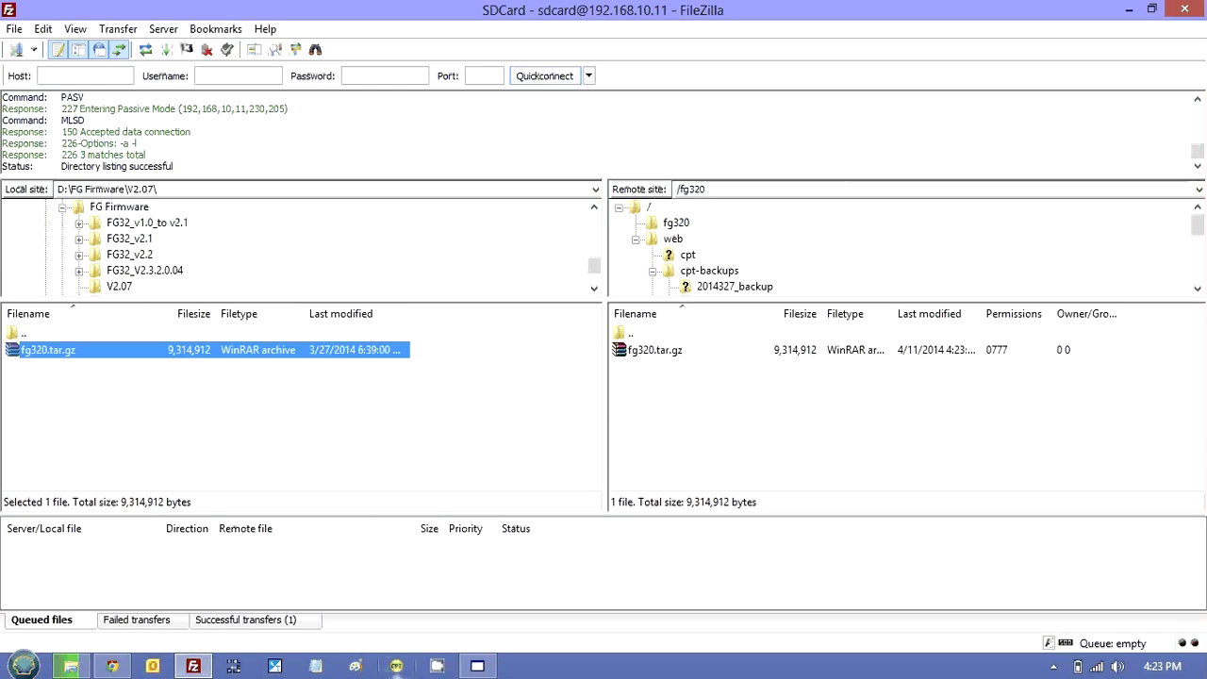
# - Connect CPT Tools to the controller at Sox://192.168.10.11:1876
pyautogui.click(396, 666)
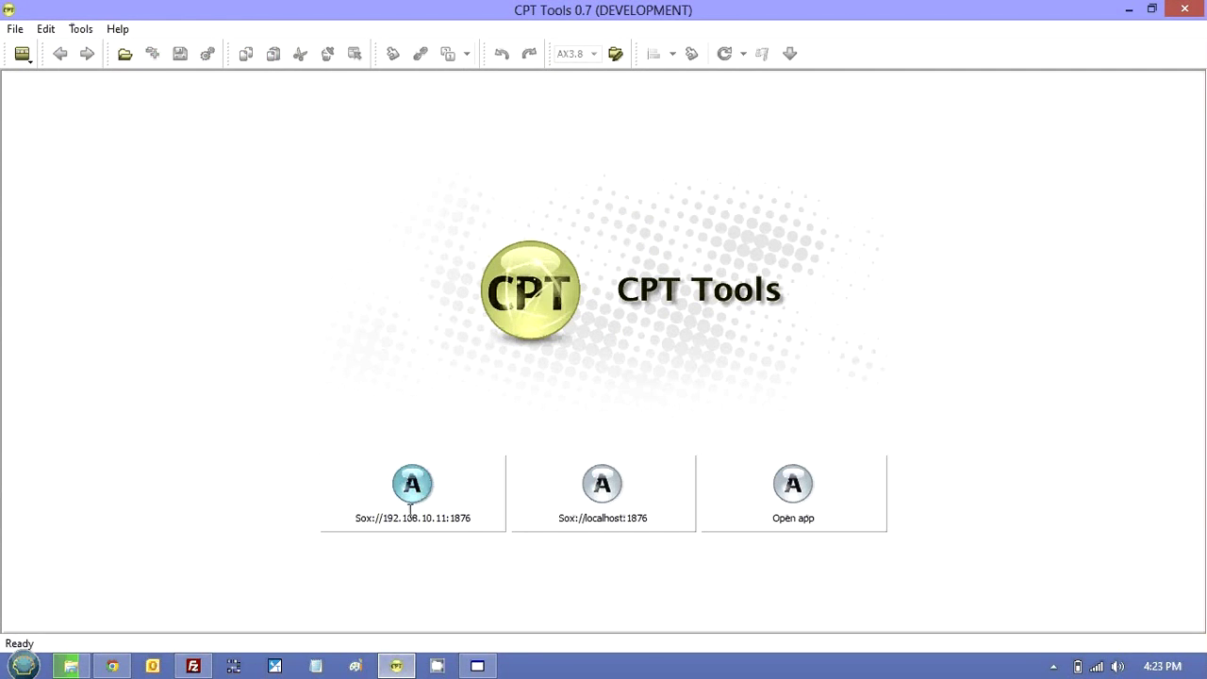
pyautogui.click(410, 509)
pyautogui.click(690, 415)
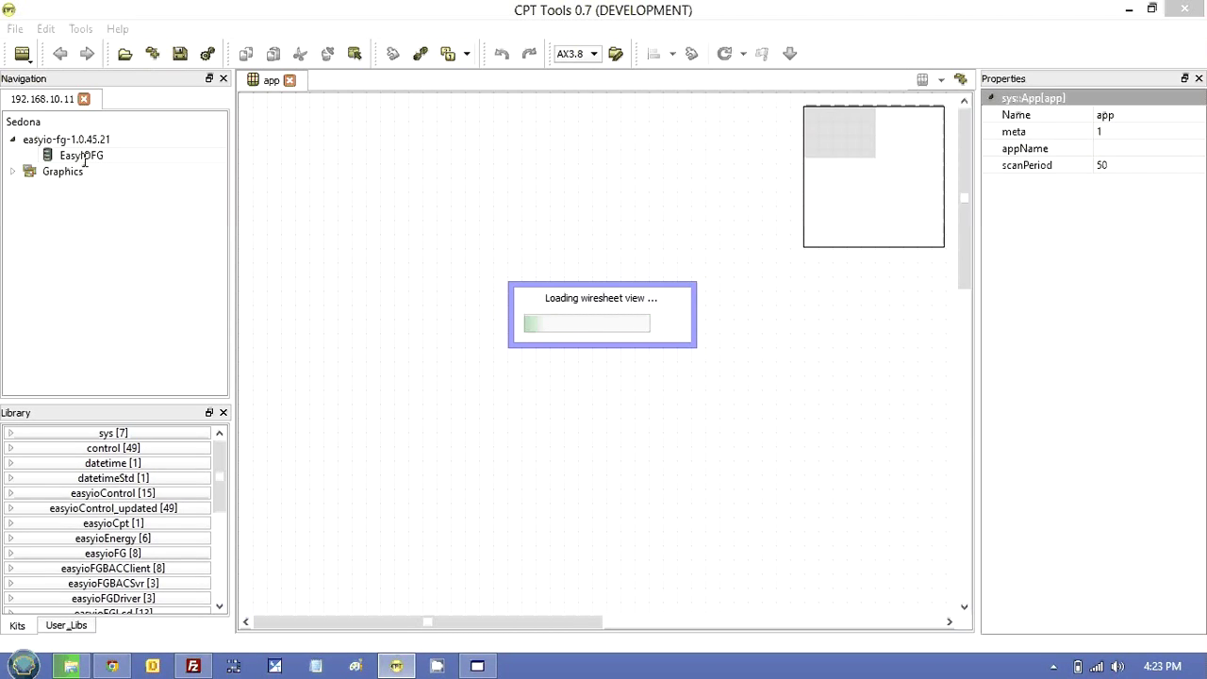
# - Reboot the EasyIOFG app through Actions > reboot and confirm Yes
pyautogui.doubleClick(81, 156)
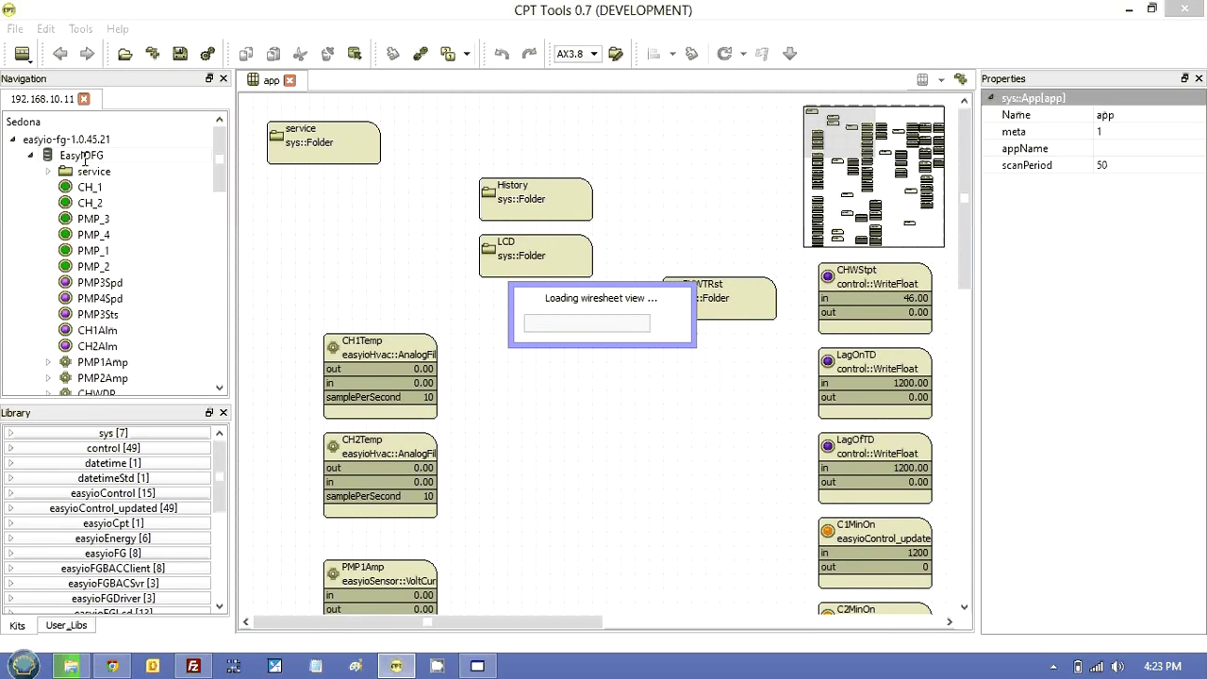
pyautogui.rightClick(85, 160)
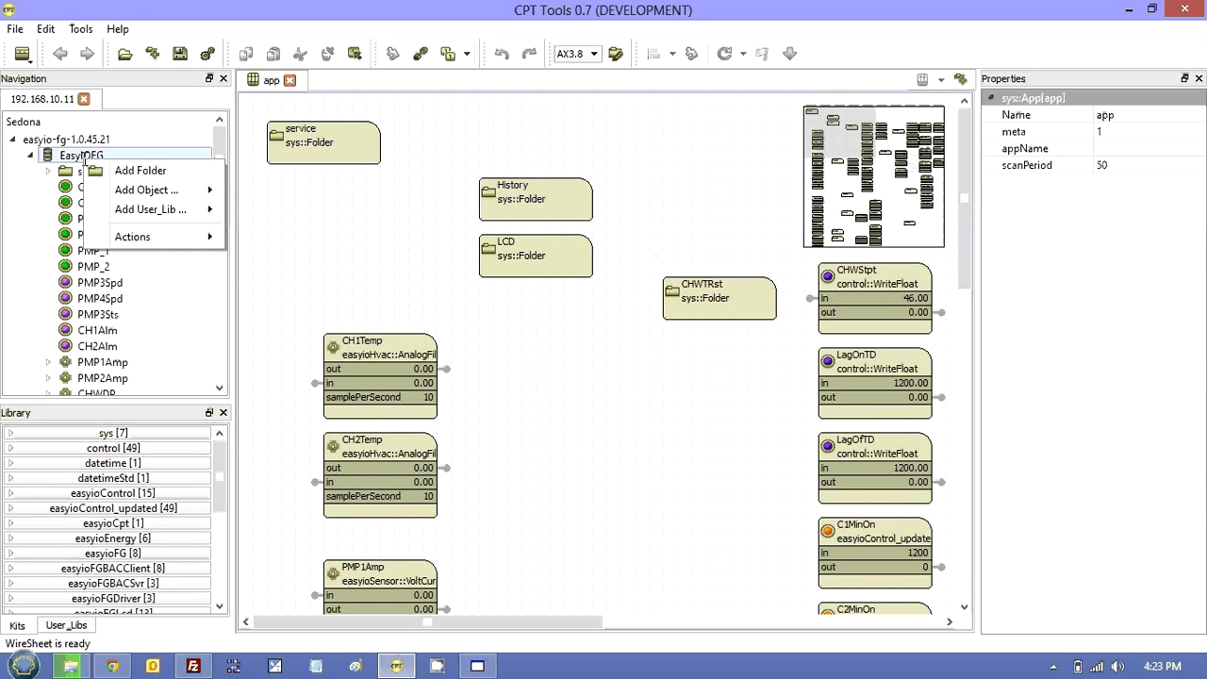
pyautogui.moveTo(203, 237)
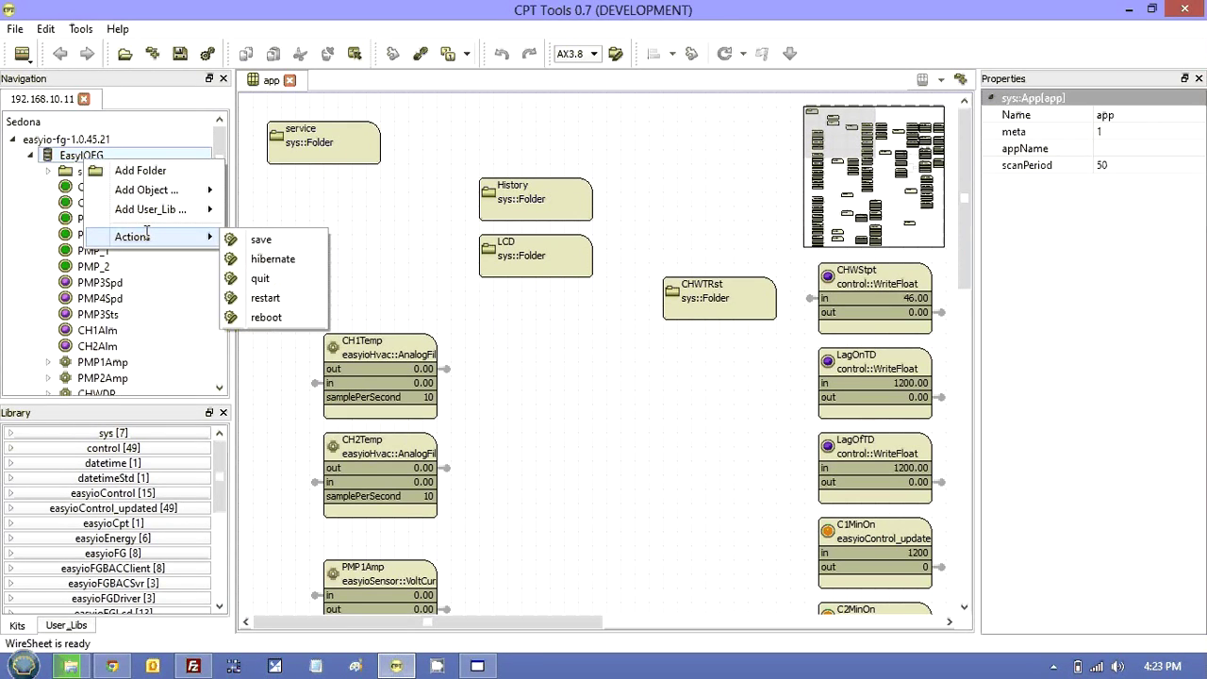
pyautogui.click(292, 317)
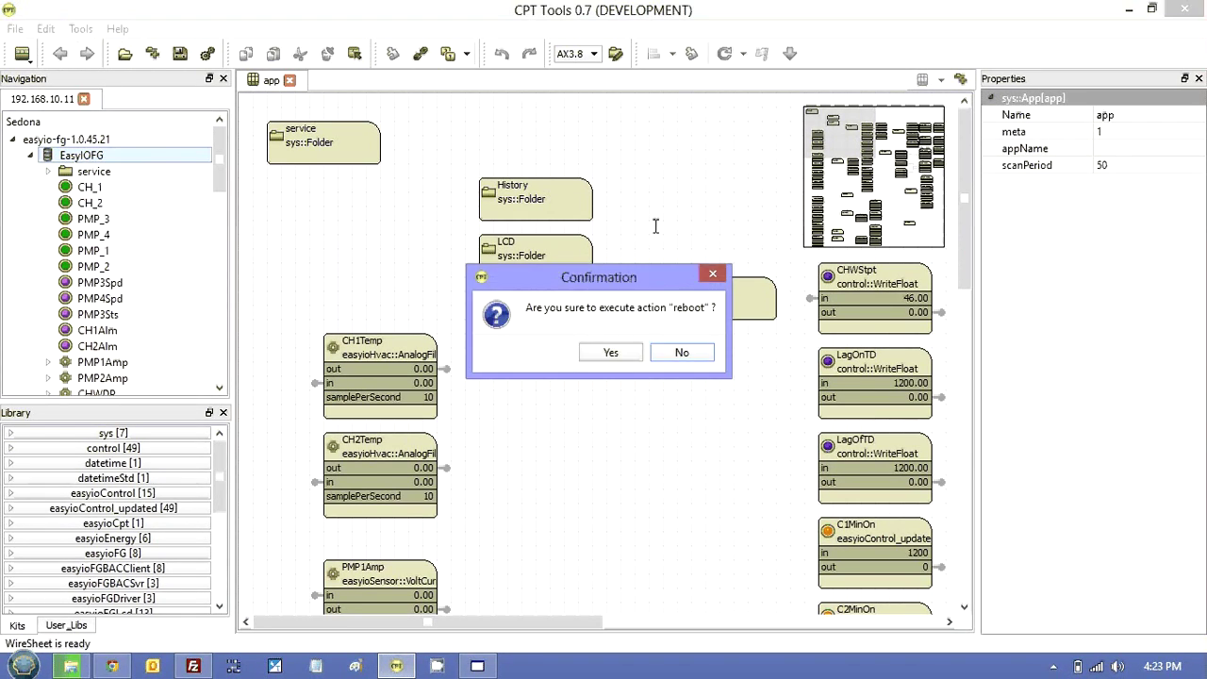
pyautogui.click(616, 353)
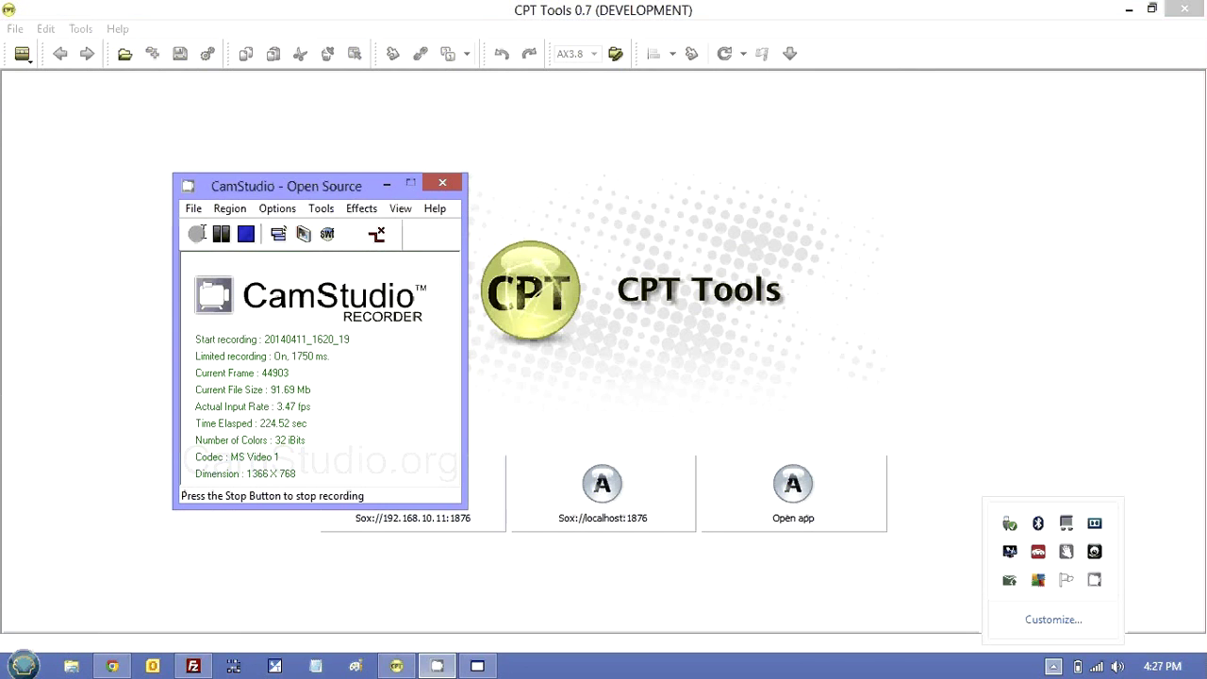
# - Reconnect to Sox://192.168.10.11:1876 and open the EasyIOFG service folder's wiresheet
pyautogui.click(387, 185)
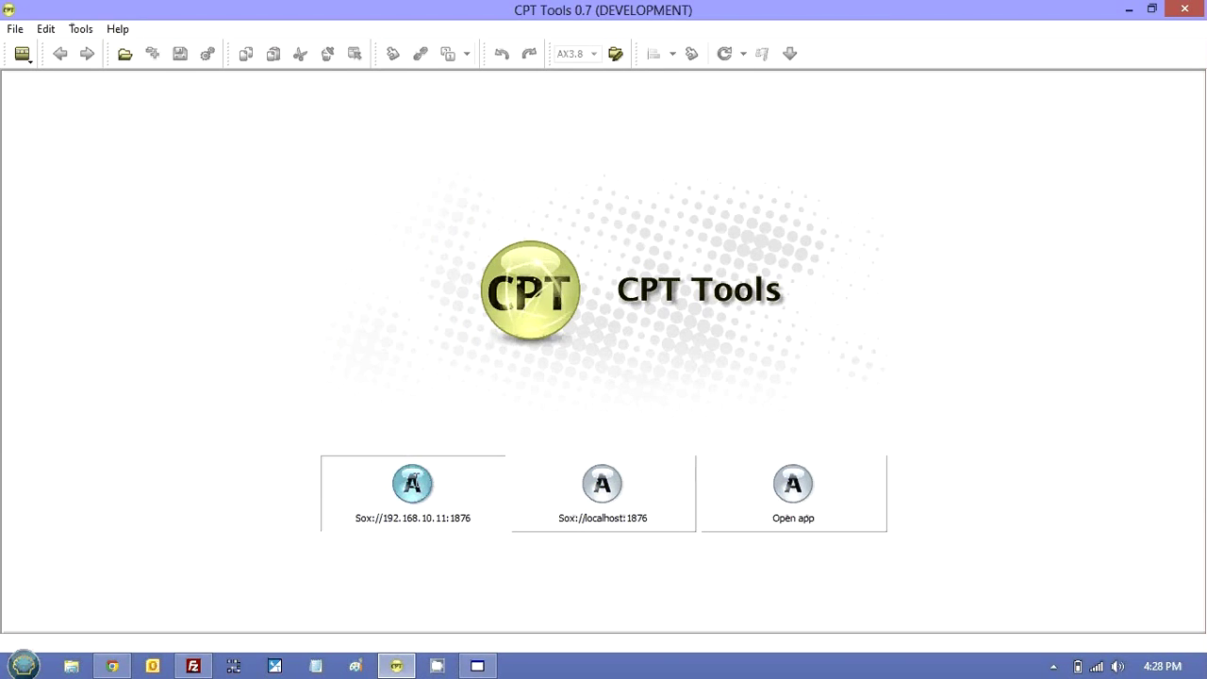
pyautogui.click(413, 486)
pyautogui.click(672, 412)
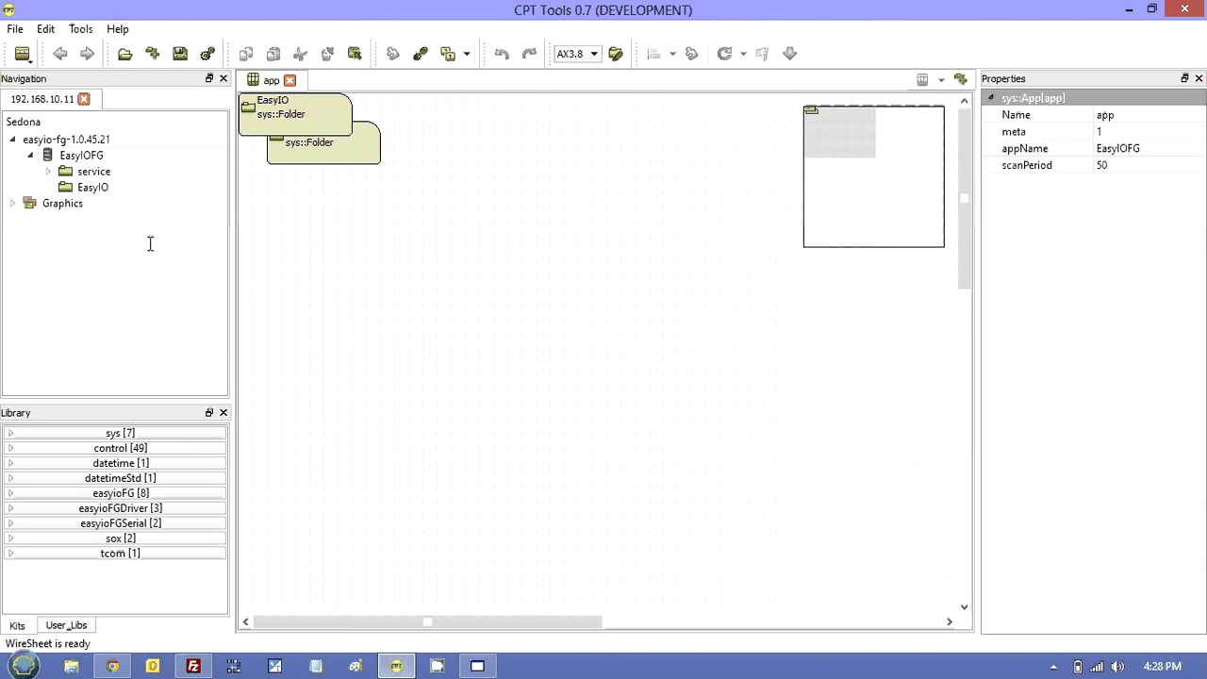
pyautogui.doubleClick(92, 171)
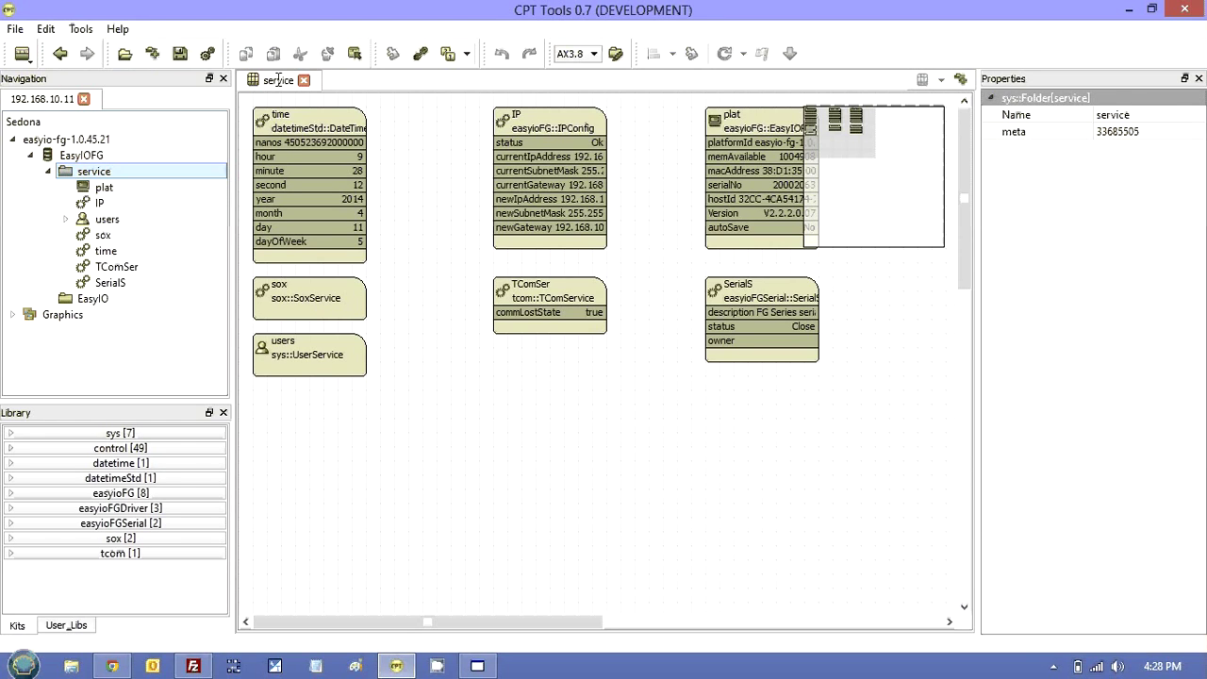
# - Open an additional connection to the saved SDCard site from Site Manager
pyautogui.click(192, 666)
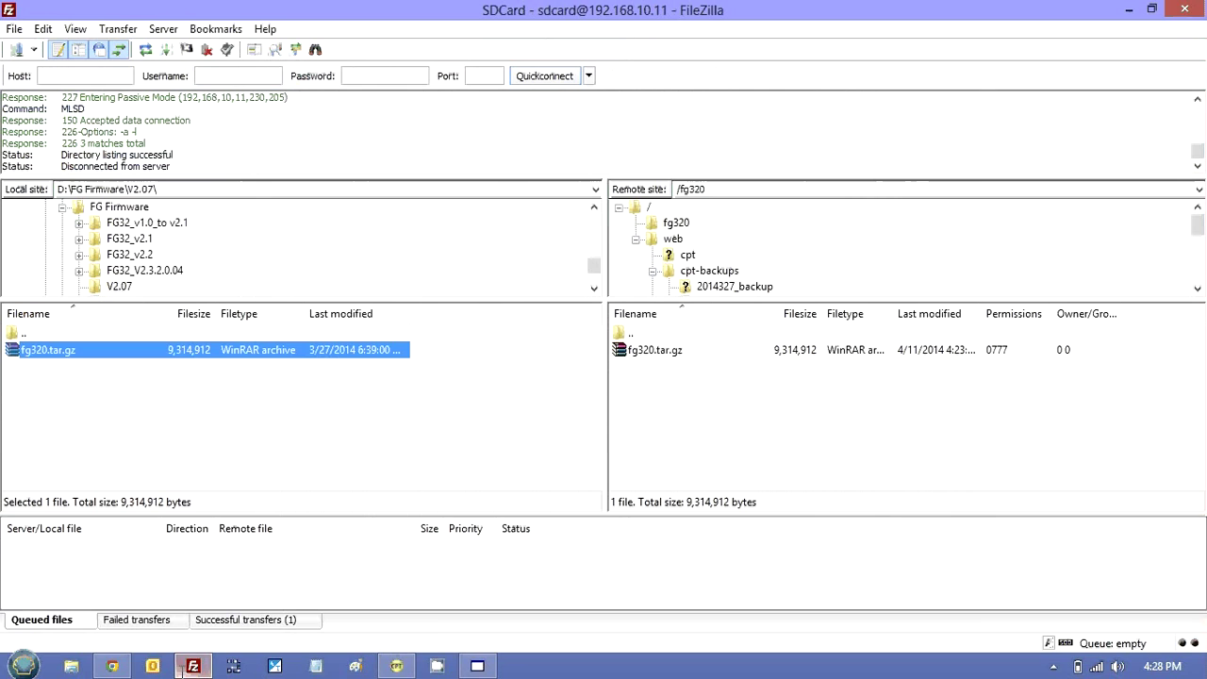
pyautogui.click(14, 28)
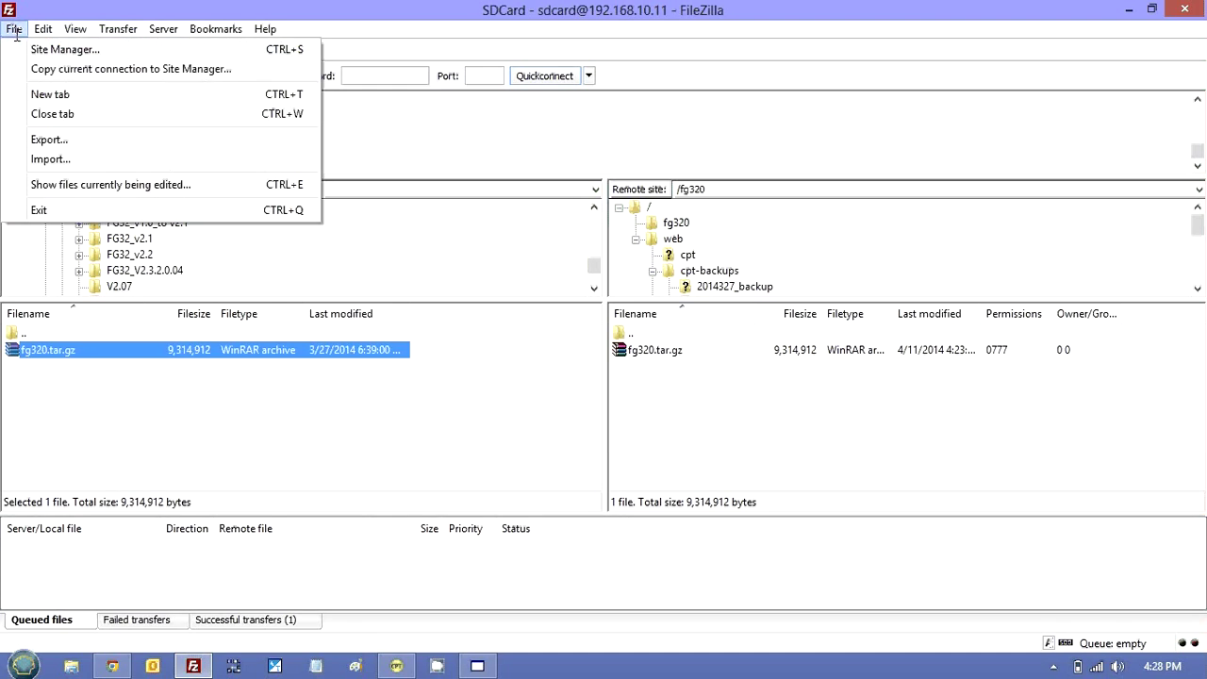
pyautogui.click(30, 49)
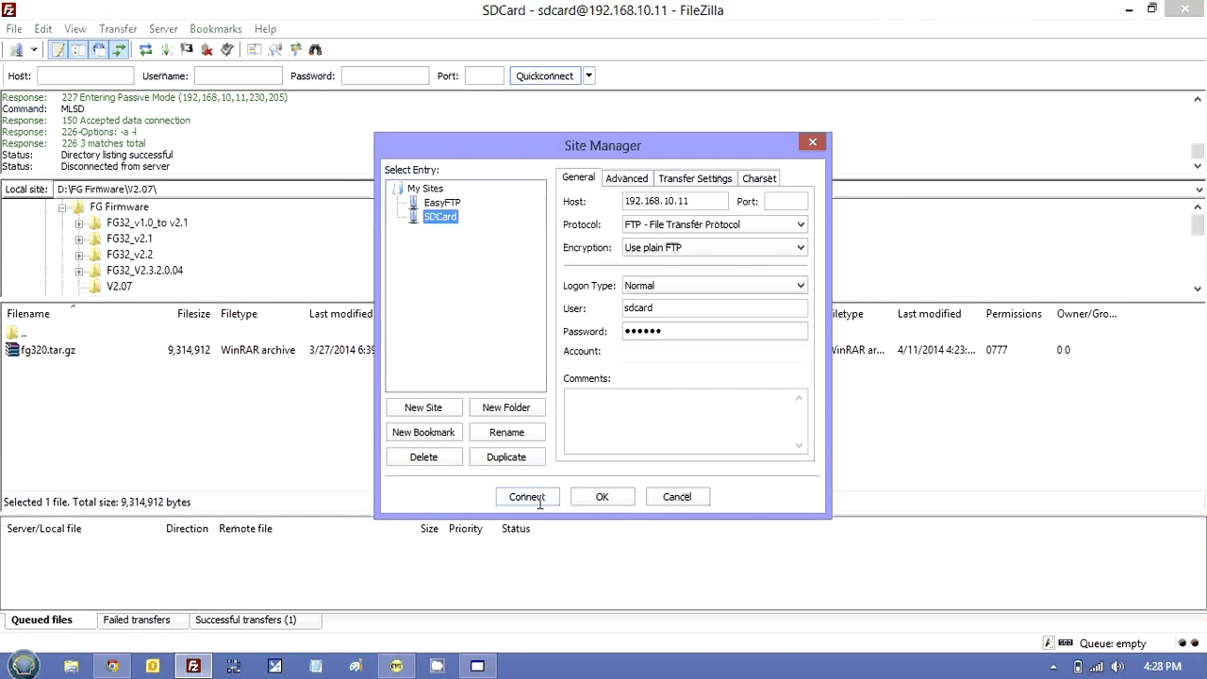
pyautogui.click(526, 496)
pyautogui.click(547, 363)
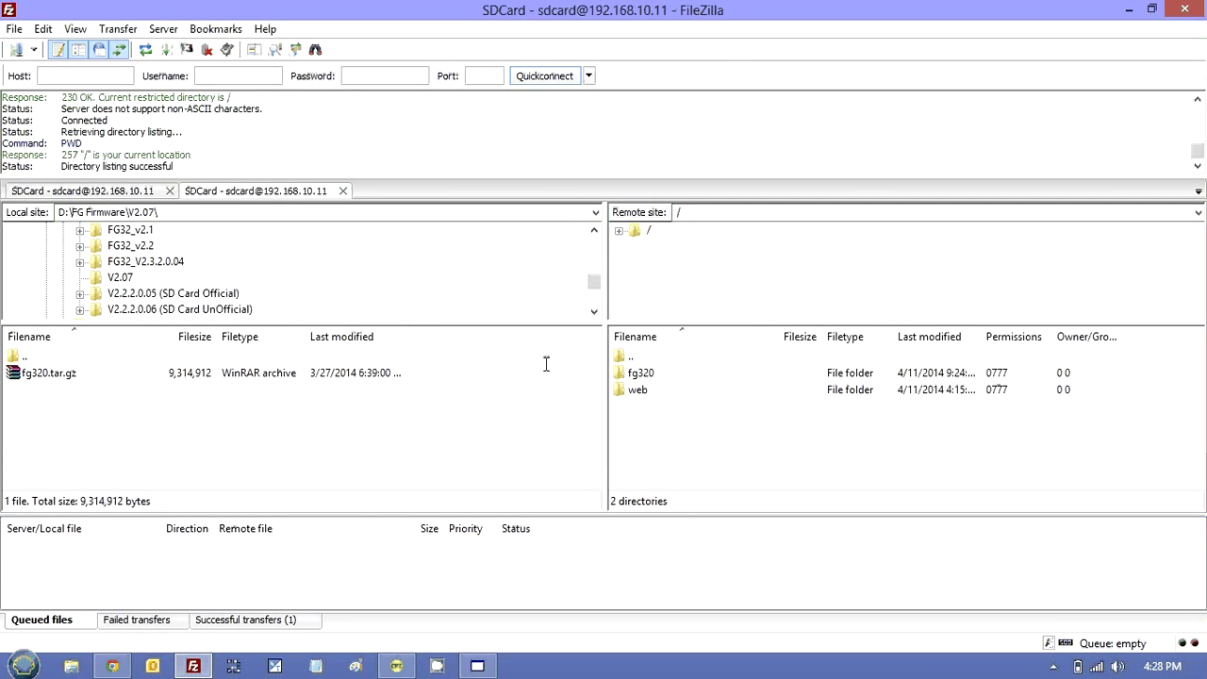
# - Browse 2014411_AHU_Master down to cpt/app/grdata, then back up to cpt-backups
pyautogui.click(634, 390)
pyautogui.doubleClick(634, 391)
pyautogui.doubleClick(634, 391)
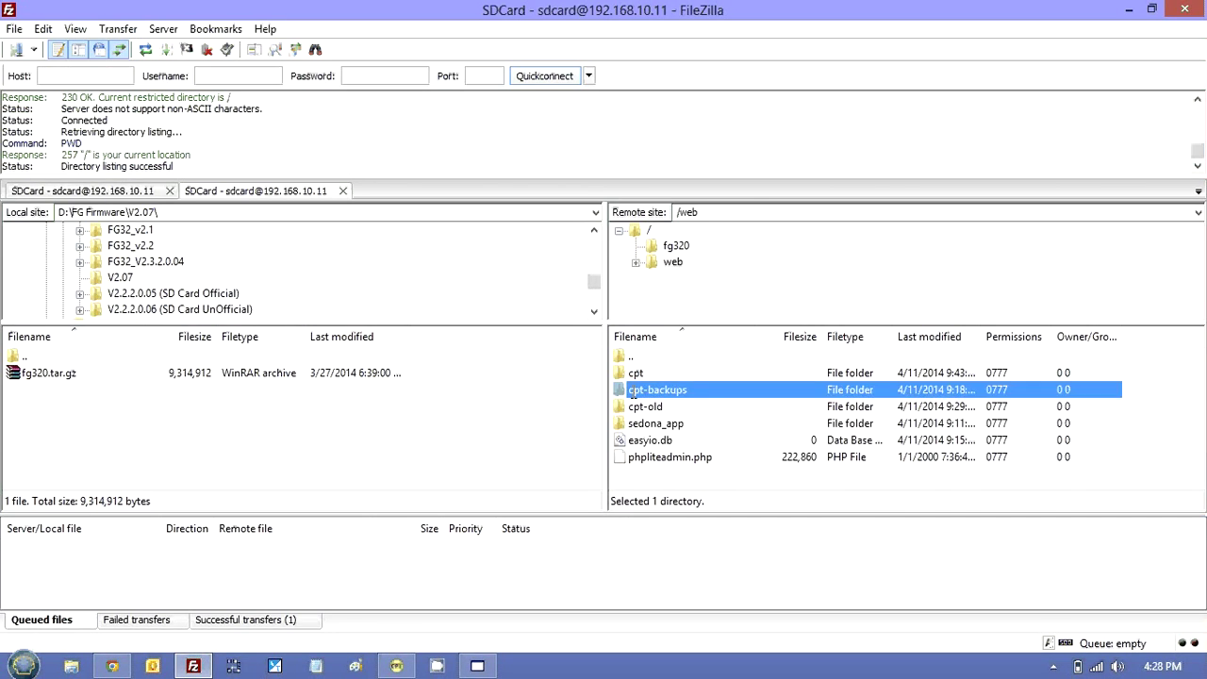
pyautogui.doubleClick(657, 406)
pyautogui.doubleClick(640, 373)
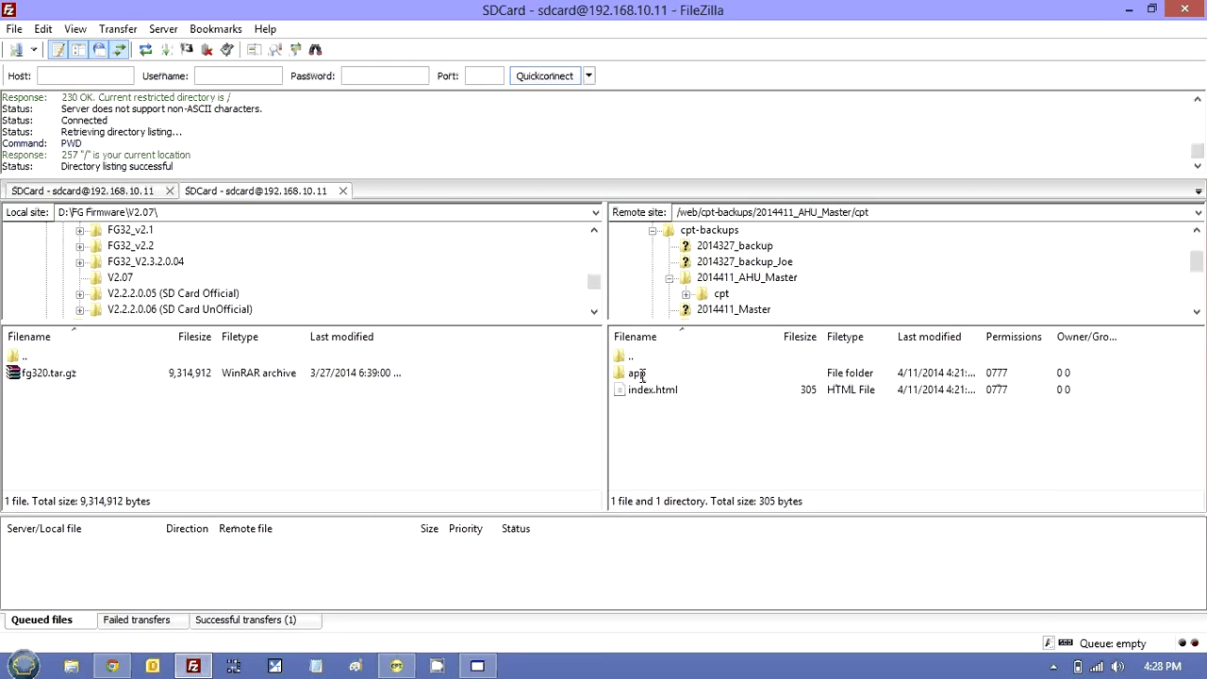
pyautogui.doubleClick(637, 373)
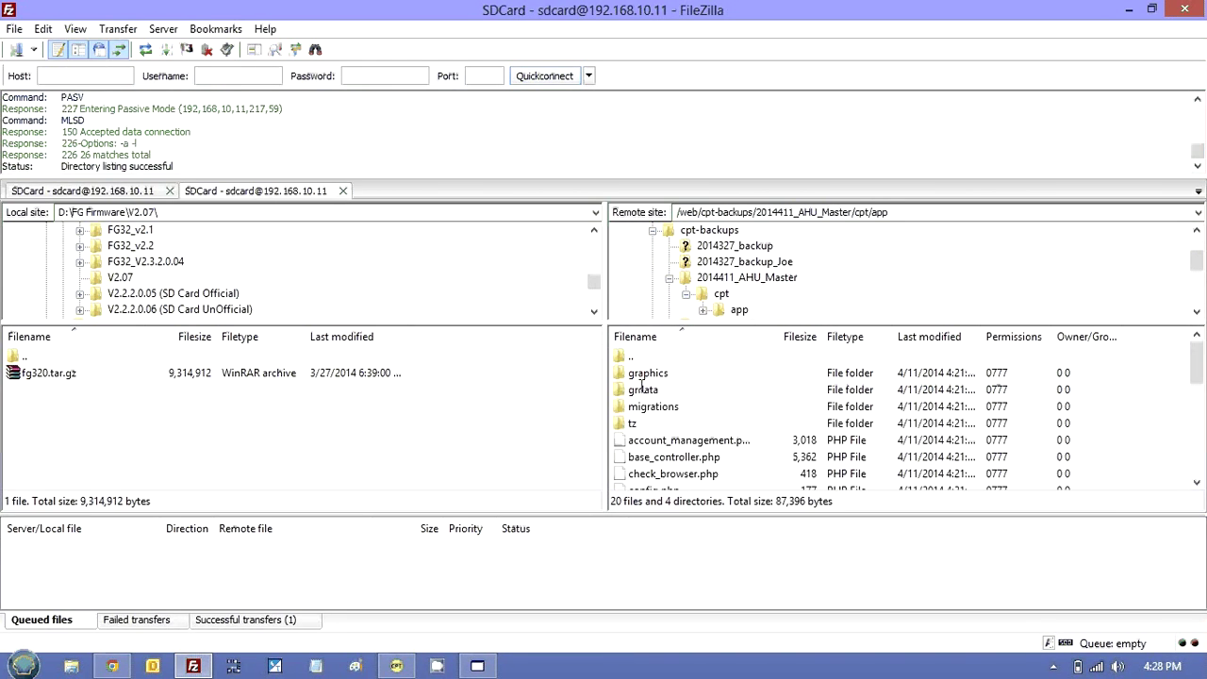
pyautogui.doubleClick(643, 388)
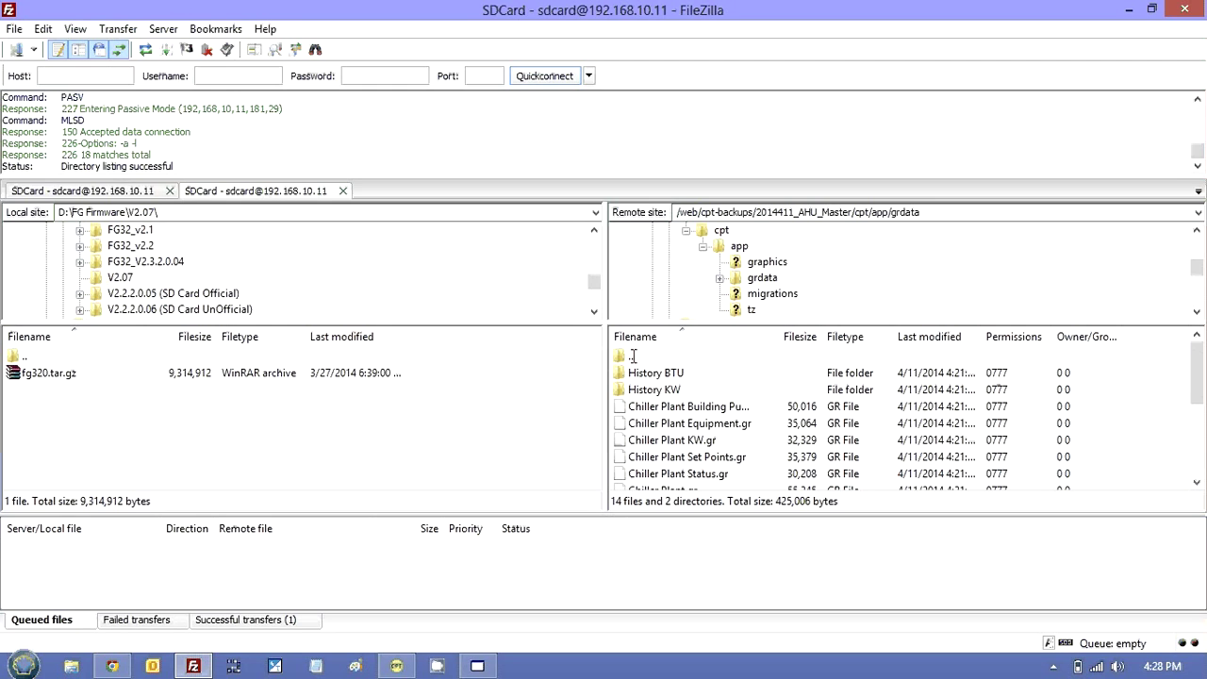
pyautogui.doubleClick(633, 355)
pyautogui.doubleClick(633, 355)
pyautogui.doubleClick(632, 356)
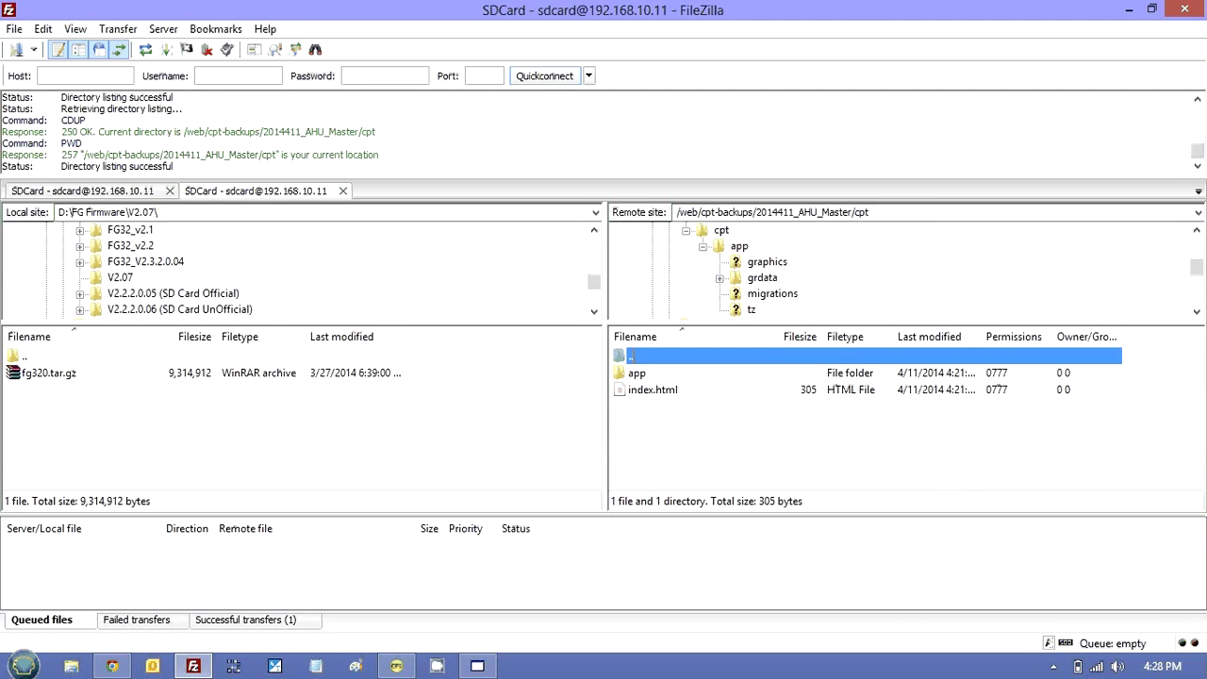
pyautogui.doubleClick(633, 355)
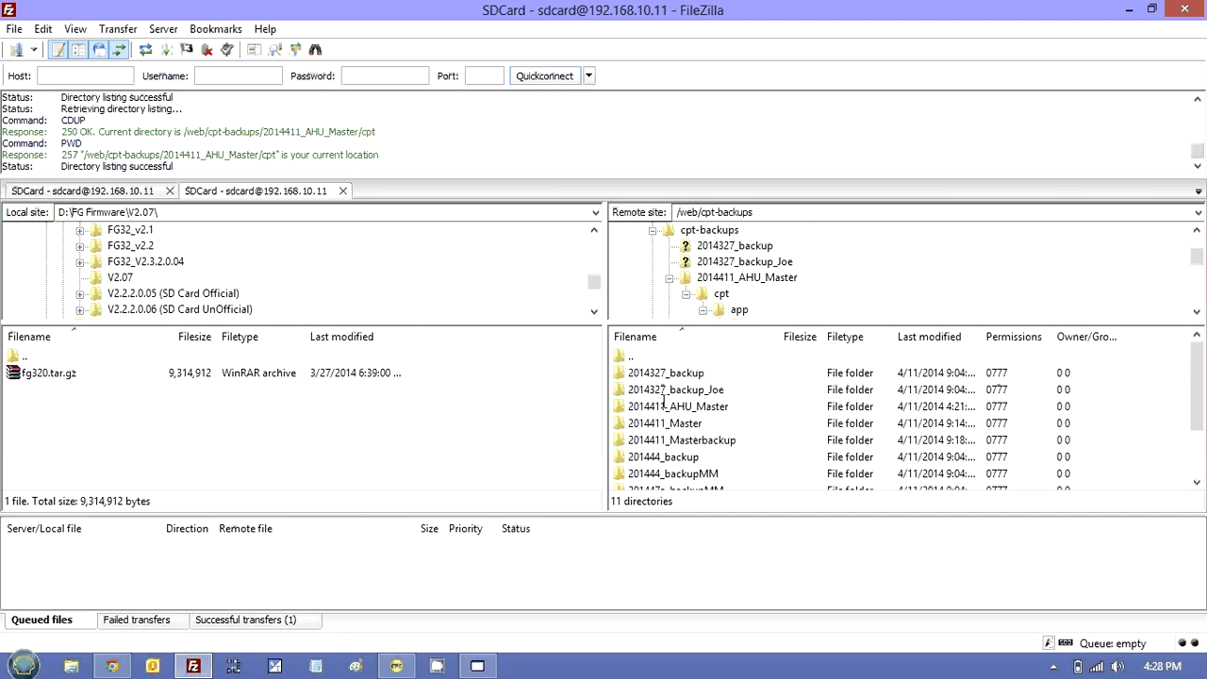
# - Download the 2014411_AHU_Master folder into the local D:\cpt-backups folder
pyautogui.moveTo(594, 281)
pyautogui.mouseDown()
pyautogui.moveTo(595, 238)
pyautogui.moveTo(594, 268)
pyautogui.mouseUp()
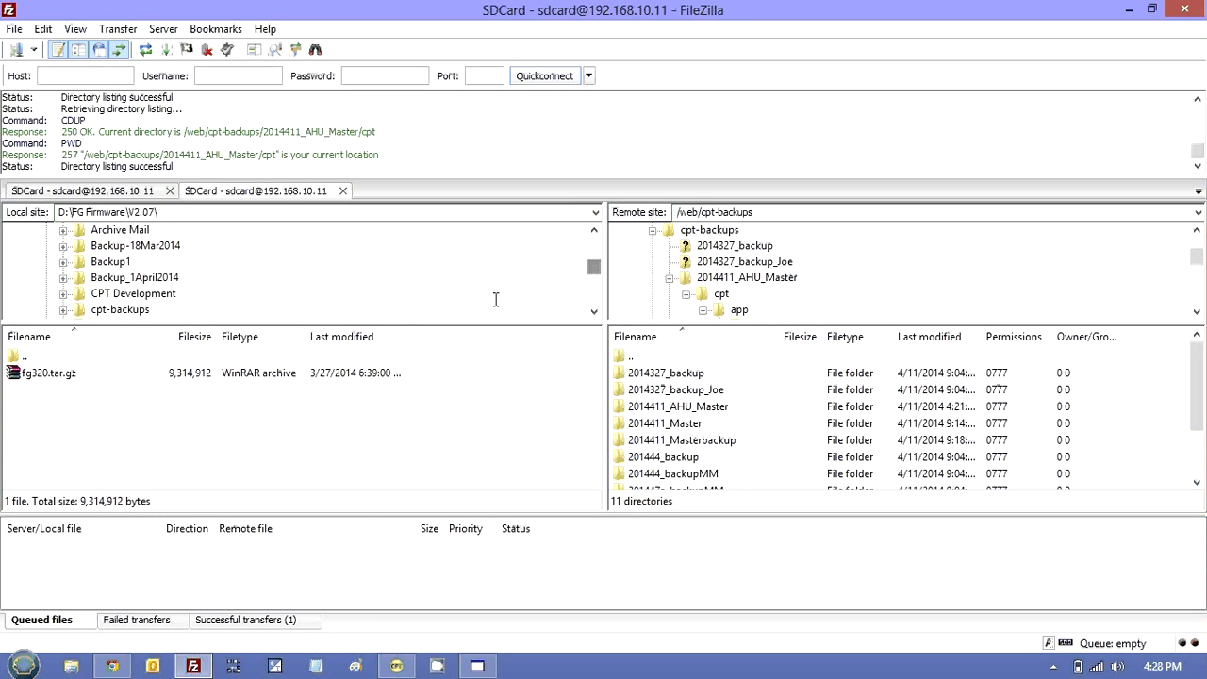
pyautogui.click(120, 309)
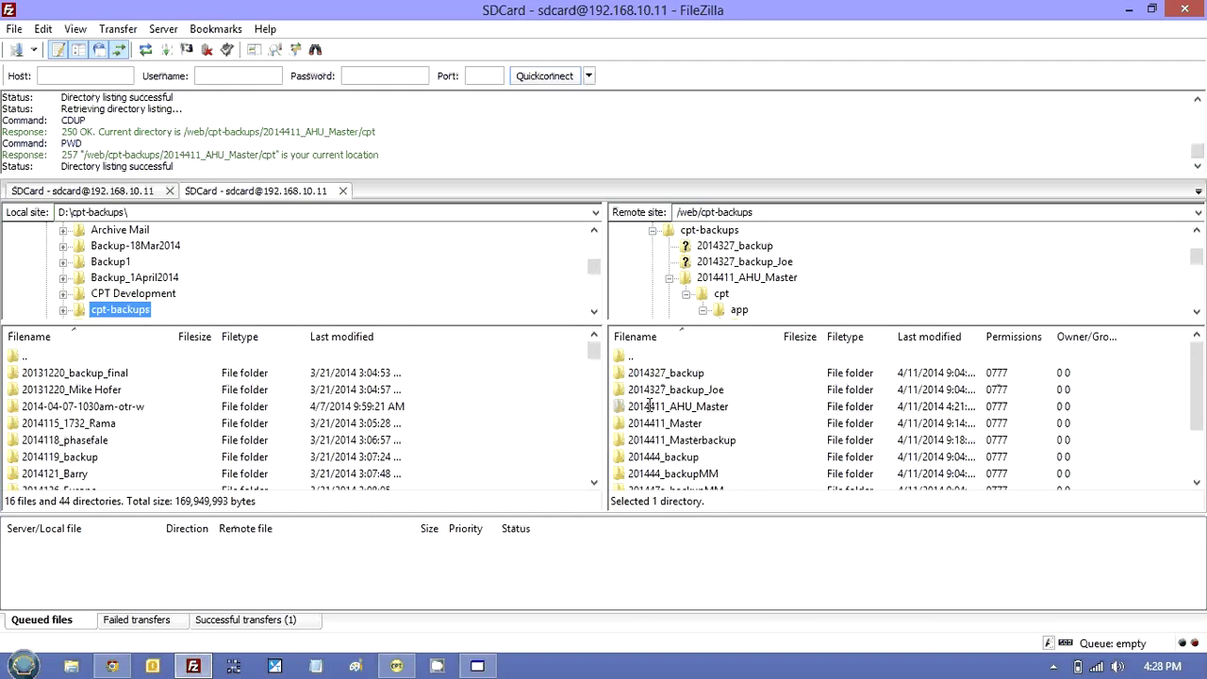
pyautogui.rightClick(649, 405)
pyautogui.click(668, 412)
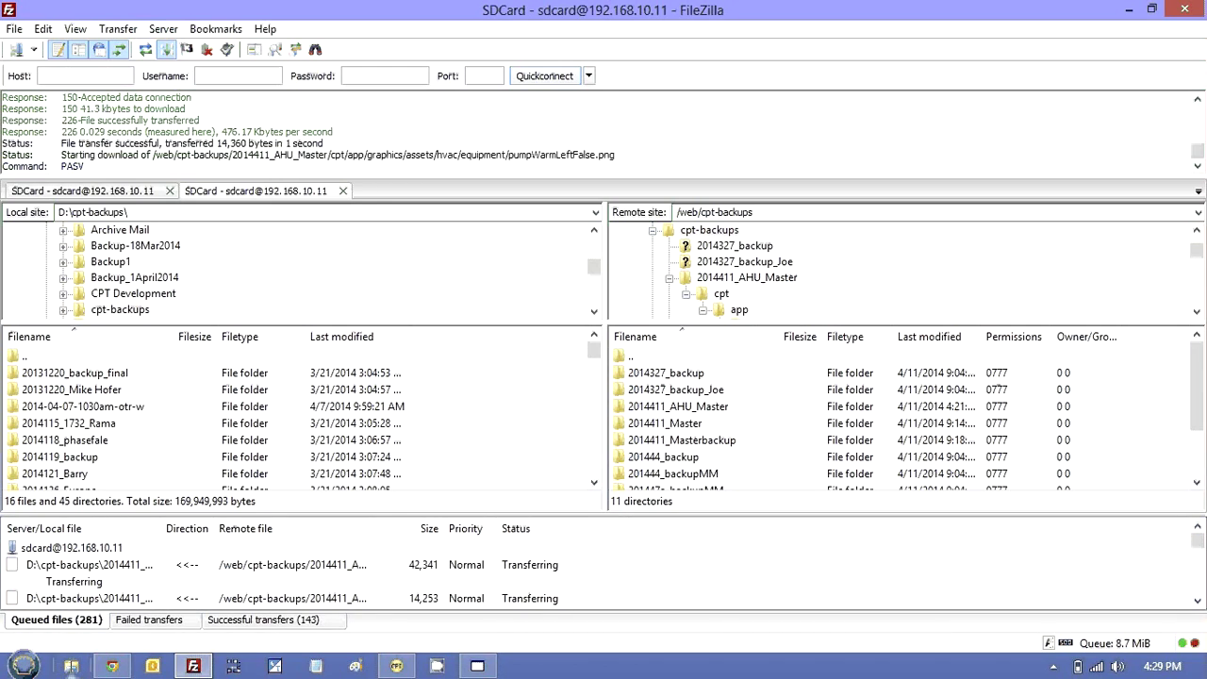
# - Open File Explorer and browse Data (D:) to CPT Development\cpt-dev_20140404\cpt-dev
pyautogui.click(71, 666)
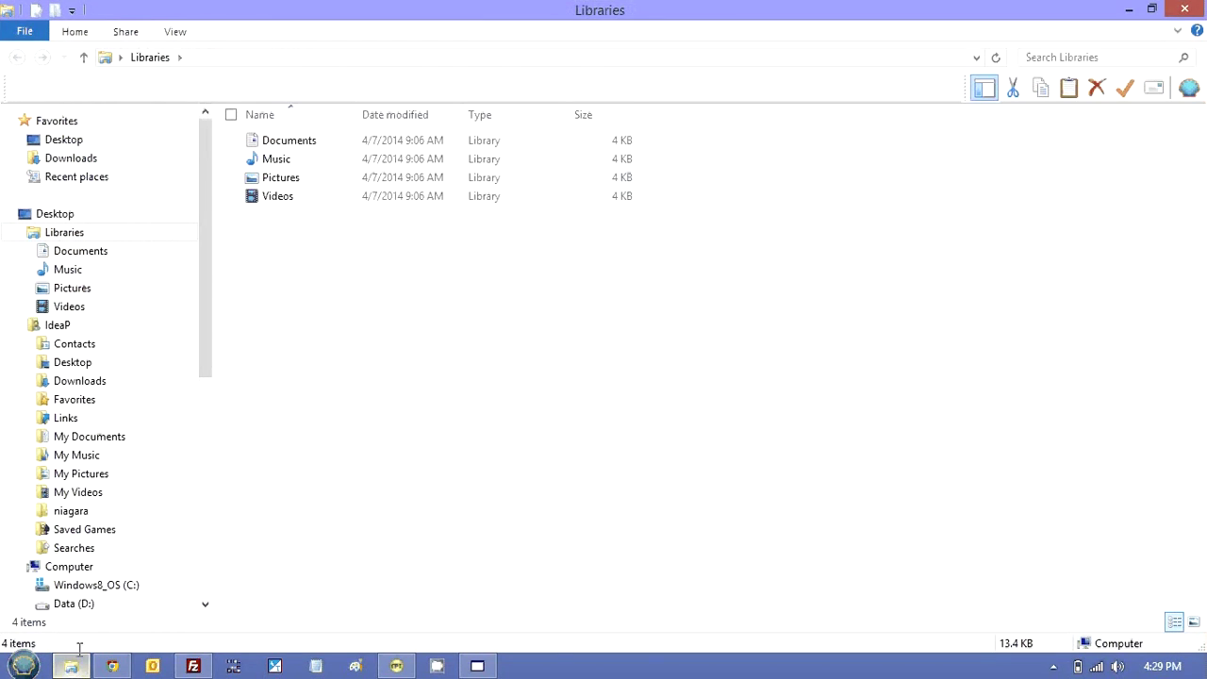
pyautogui.click(78, 608)
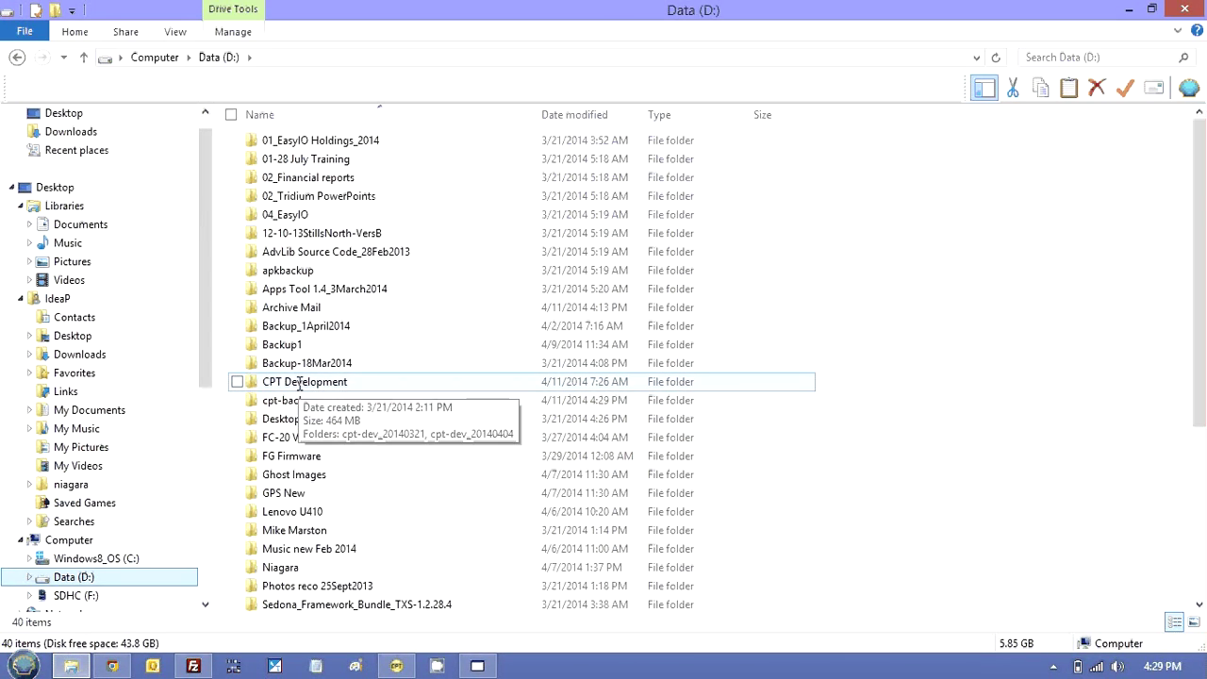
pyautogui.doubleClick(298, 382)
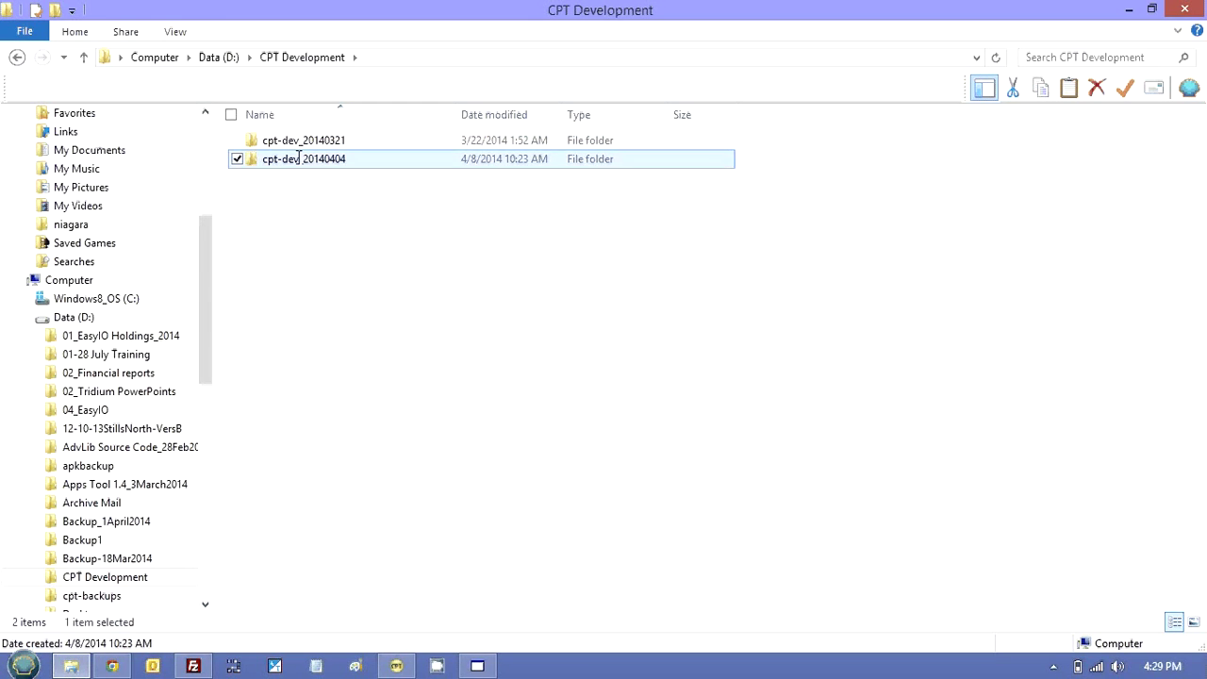
pyautogui.doubleClick(298, 158)
pyautogui.doubleClick(295, 142)
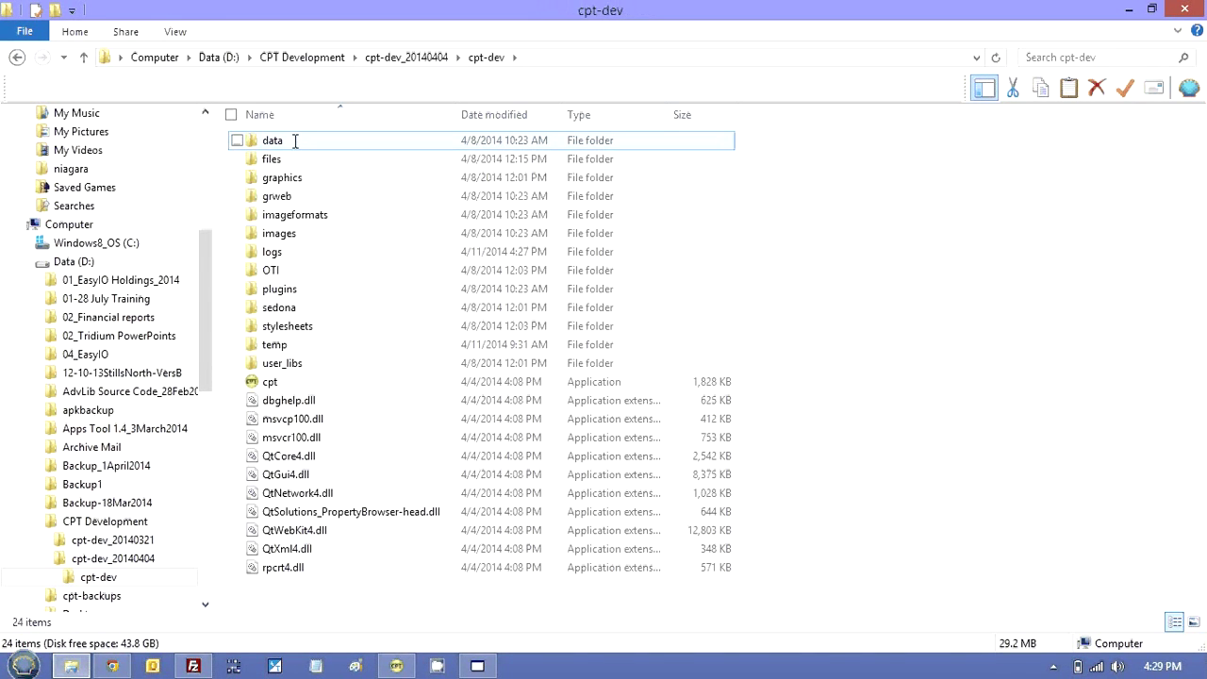
# - Look through graphics\assets\imported, then return to the cpt-dev folder
pyautogui.doubleClick(282, 177)
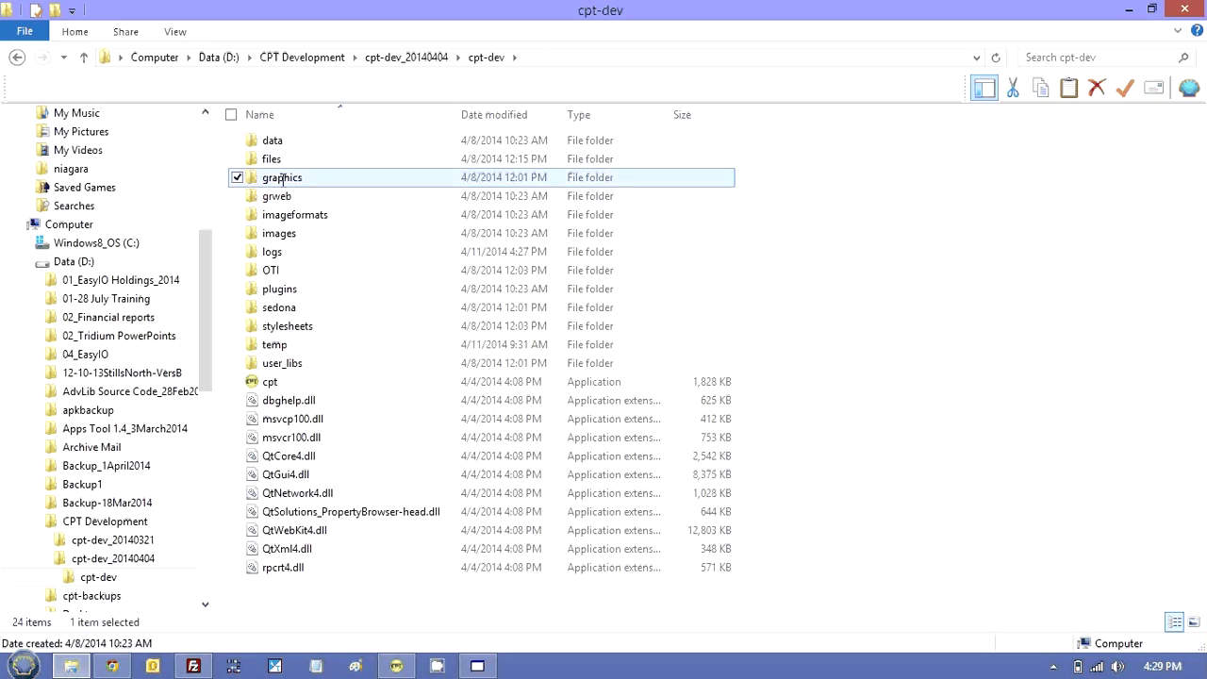
pyautogui.doubleClick(277, 143)
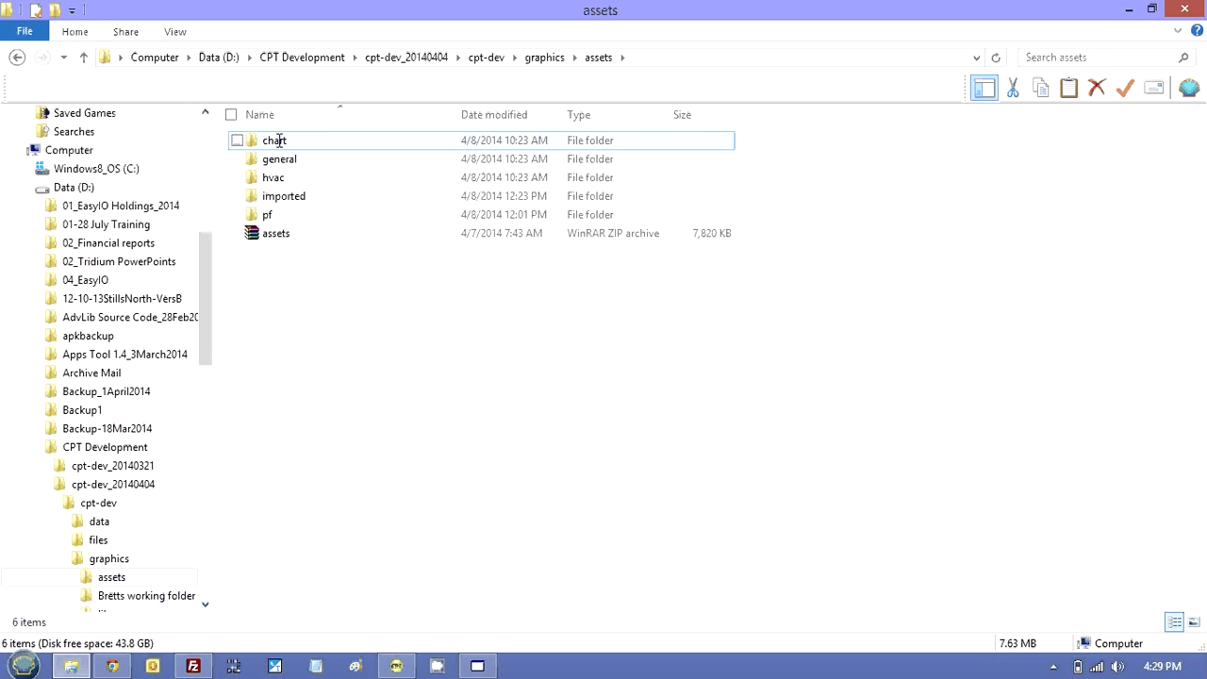
pyautogui.doubleClick(277, 195)
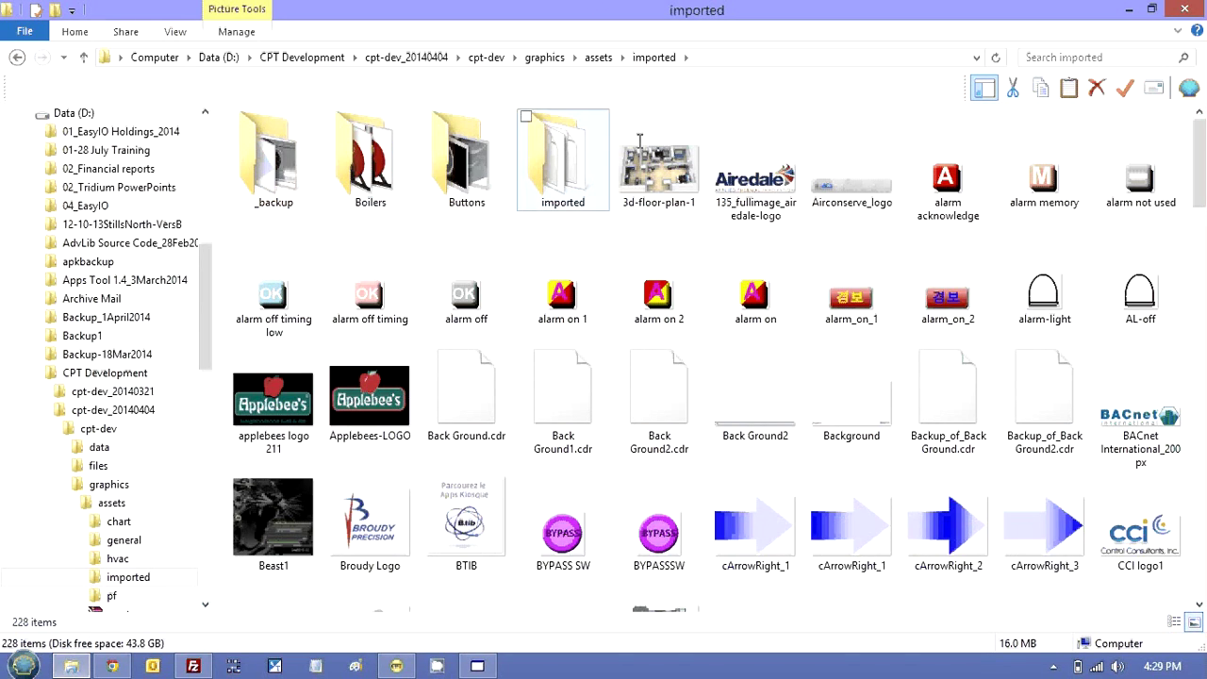
pyautogui.click(17, 57)
pyautogui.click(17, 57)
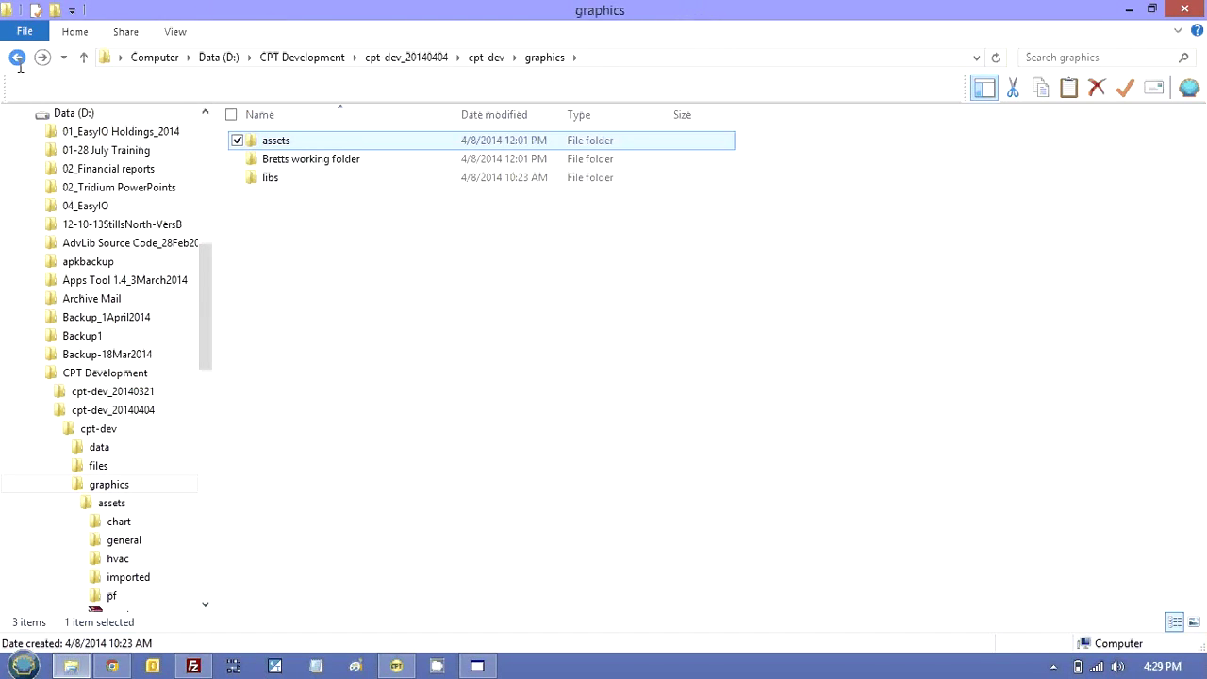
pyautogui.click(17, 57)
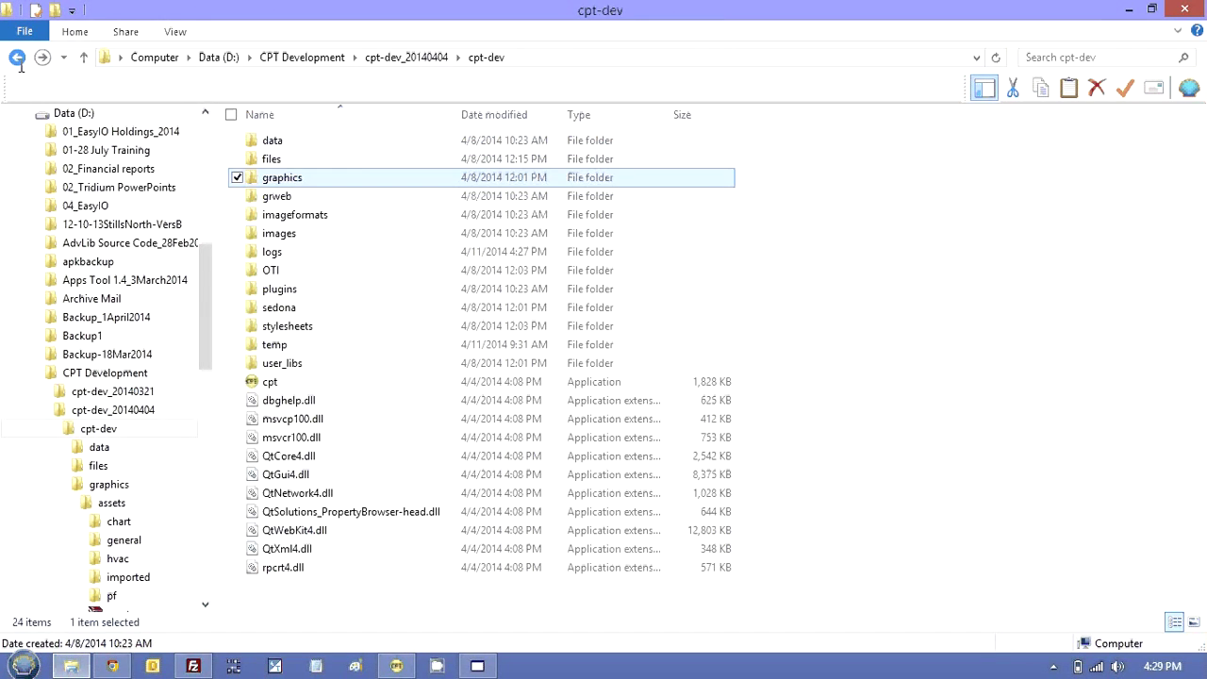
# - View the .gr files in files\192.168.10.12\Graphics, then go back to the Data (D:) root
pyautogui.doubleClick(268, 160)
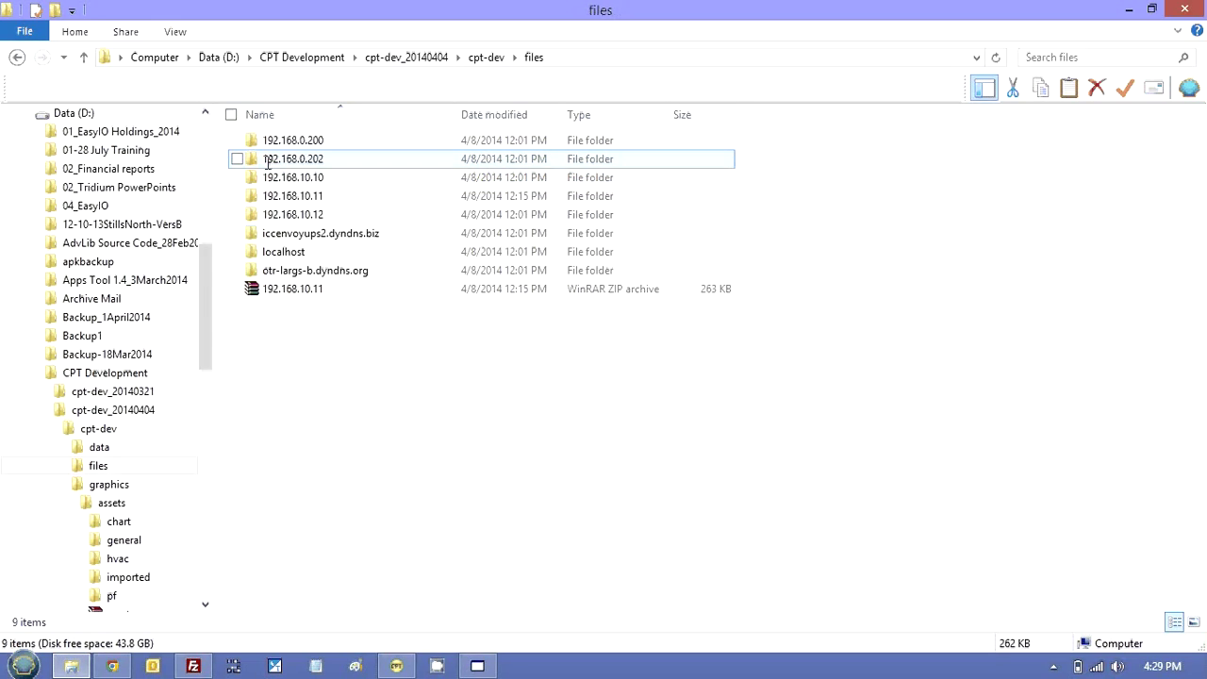
pyautogui.doubleClick(307, 214)
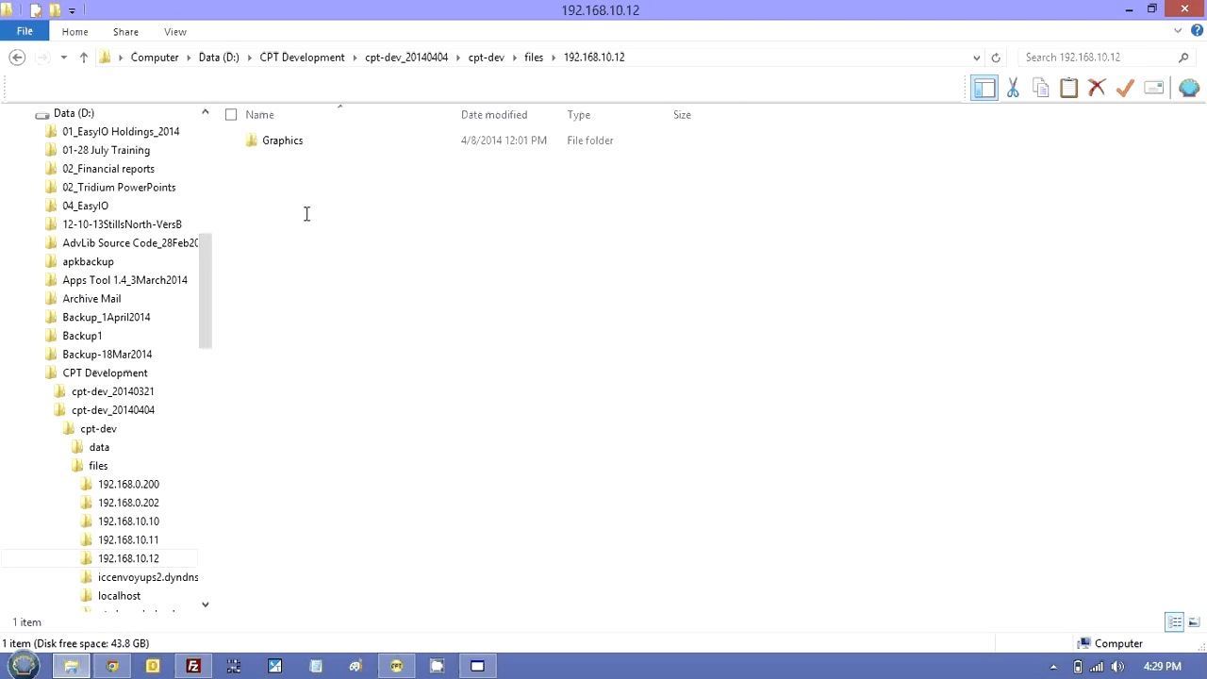
pyautogui.doubleClick(291, 140)
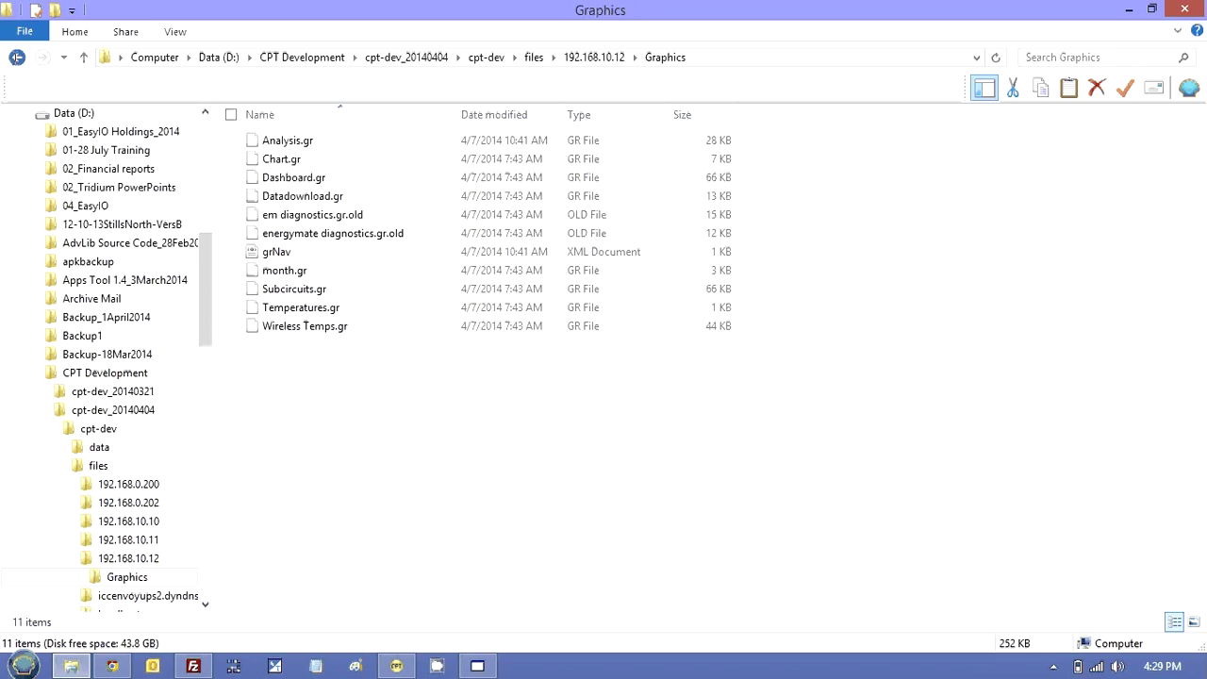
pyautogui.click(17, 57)
pyautogui.click(17, 57)
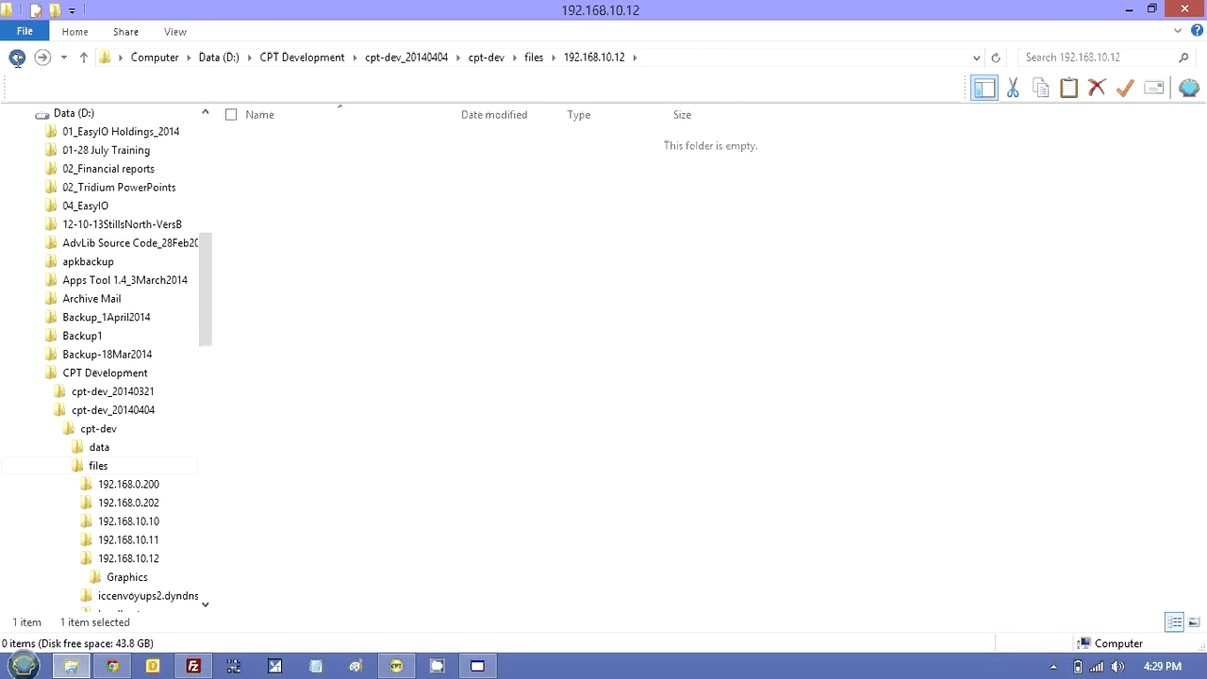
pyautogui.click(17, 58)
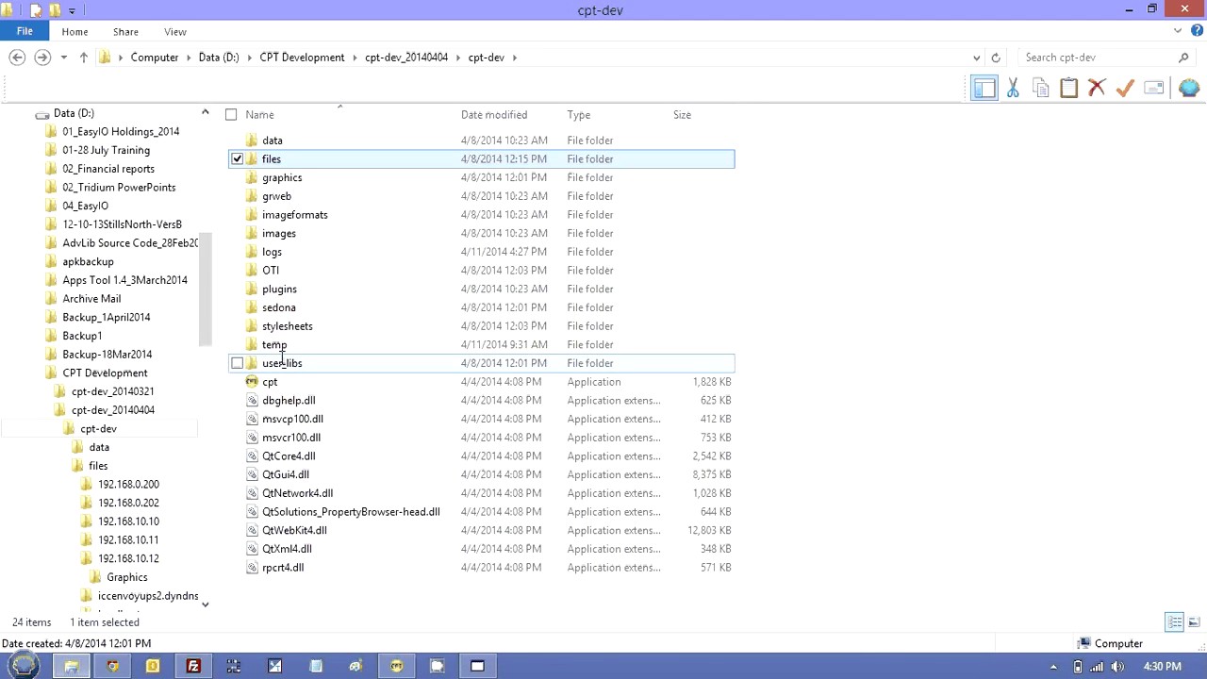
pyautogui.click(17, 57)
pyautogui.click(17, 56)
pyautogui.click(17, 56)
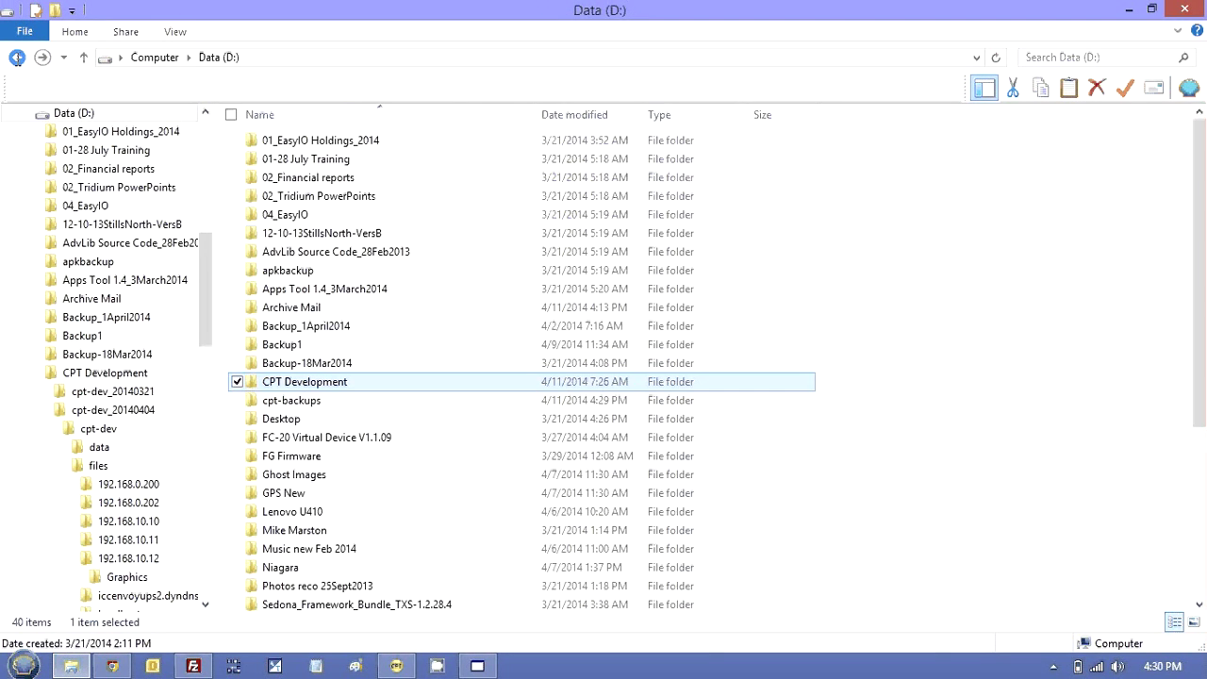
# - Reopen CPT Development\cpt-dev_20140404\cpt-dev from the Data (D:) drive
pyautogui.doubleClick(356, 380)
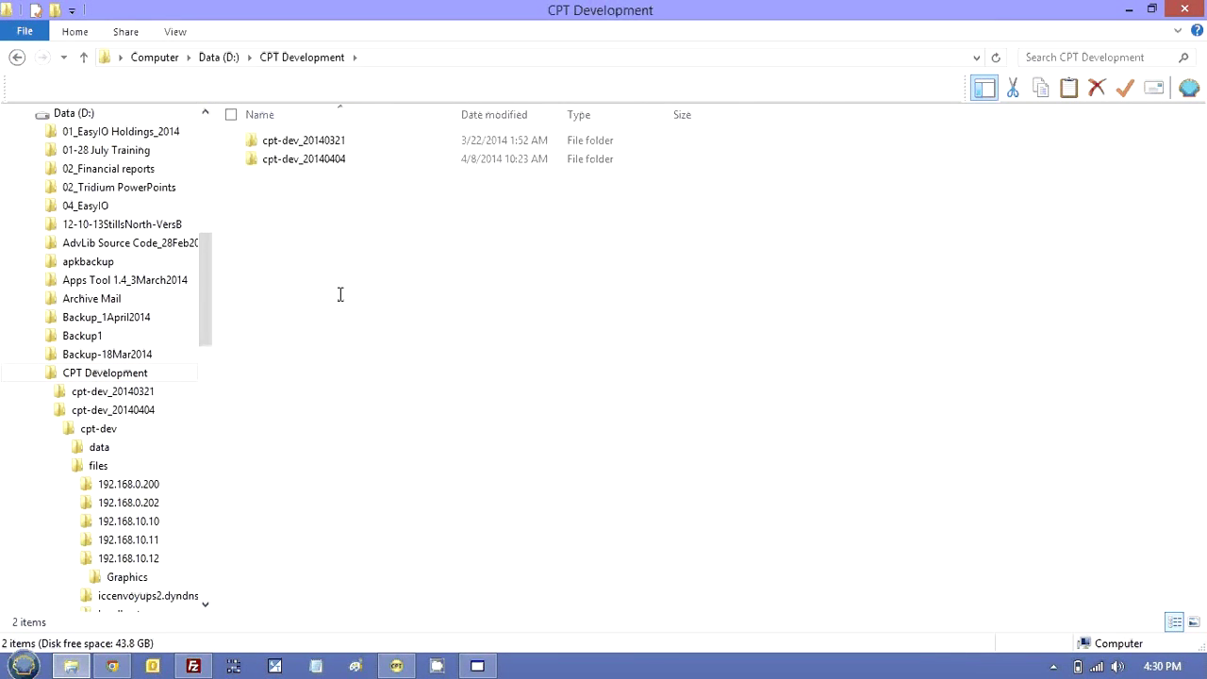
pyautogui.doubleClick(301, 160)
pyautogui.doubleClick(289, 141)
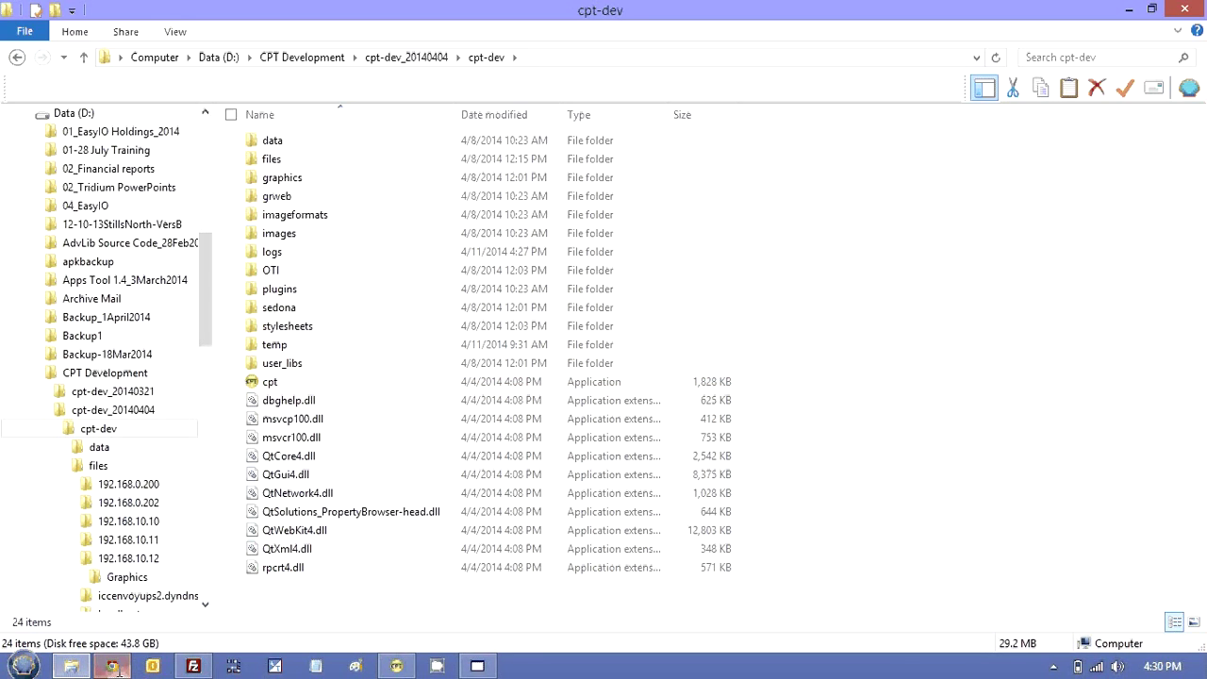
# - Load 192.168.10.11 in Chrome and sign in to CPT Graphics
pyautogui.moveTo(115, 668)
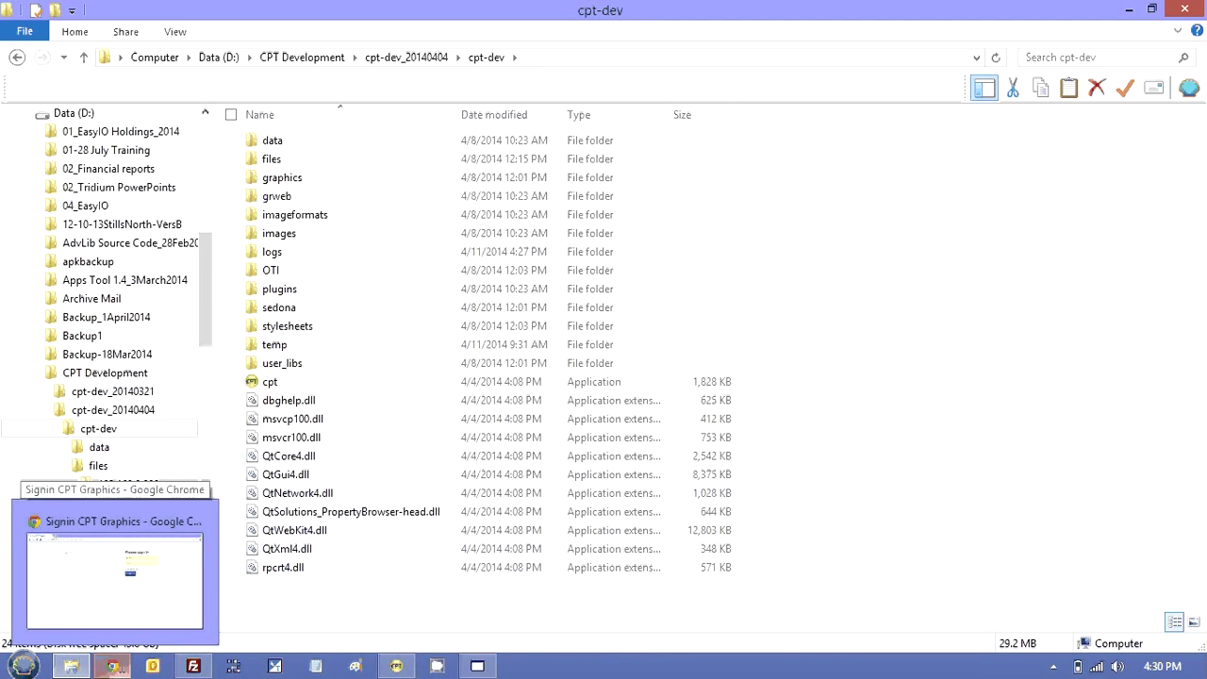
pyautogui.click(113, 566)
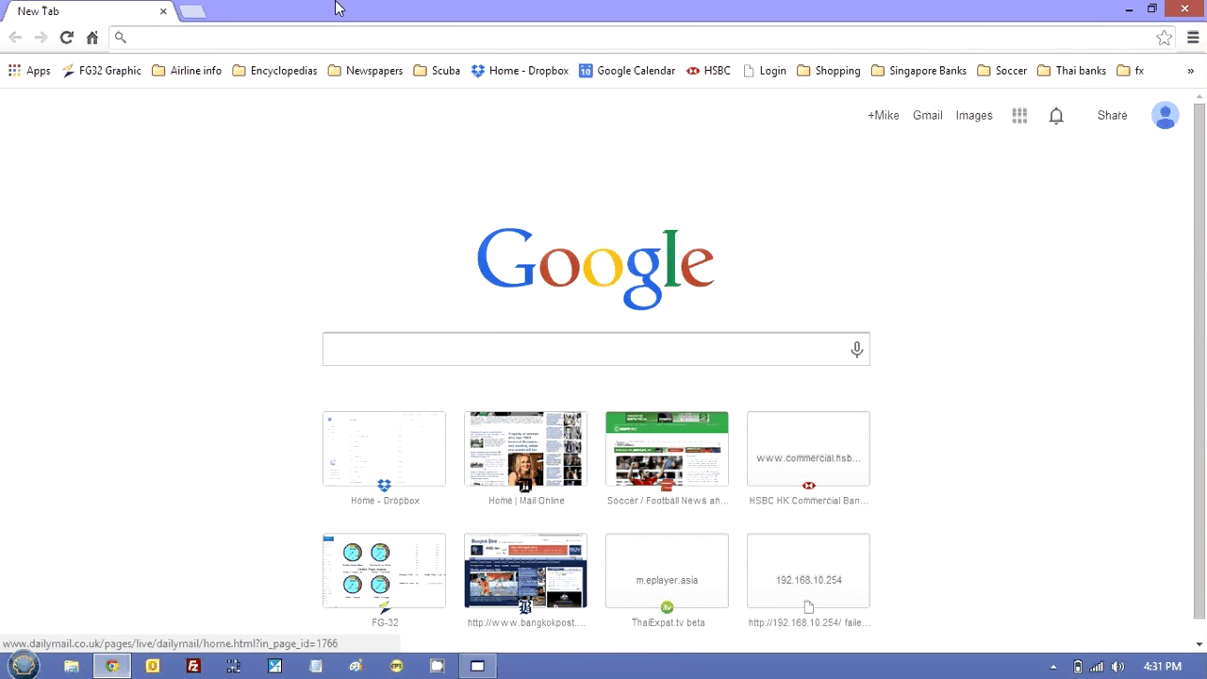
pyautogui.click(332, 36)
pyautogui.write('192')
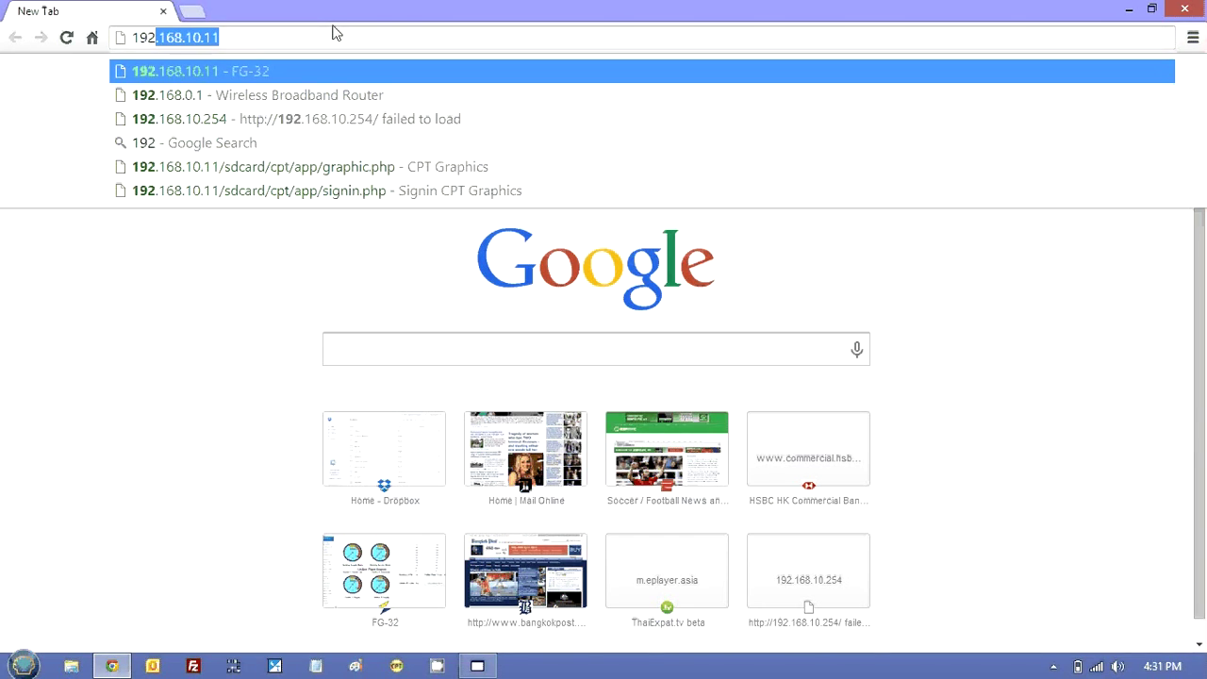
pyautogui.press('Return')
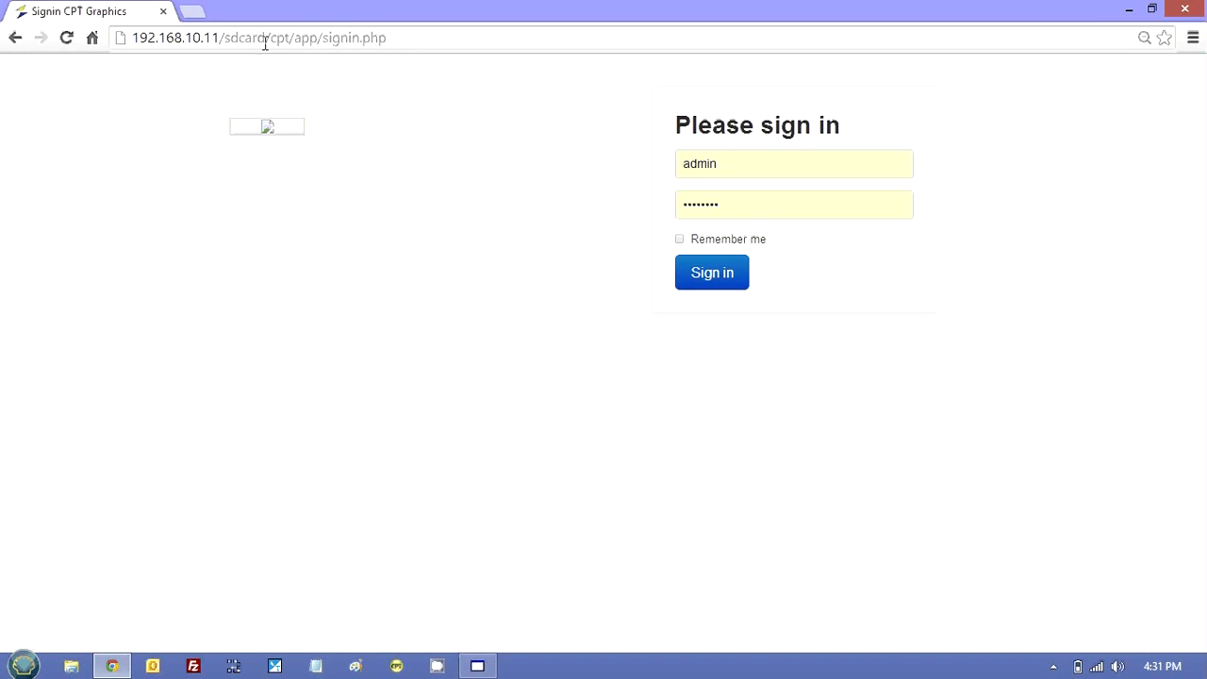
pyautogui.click(737, 273)
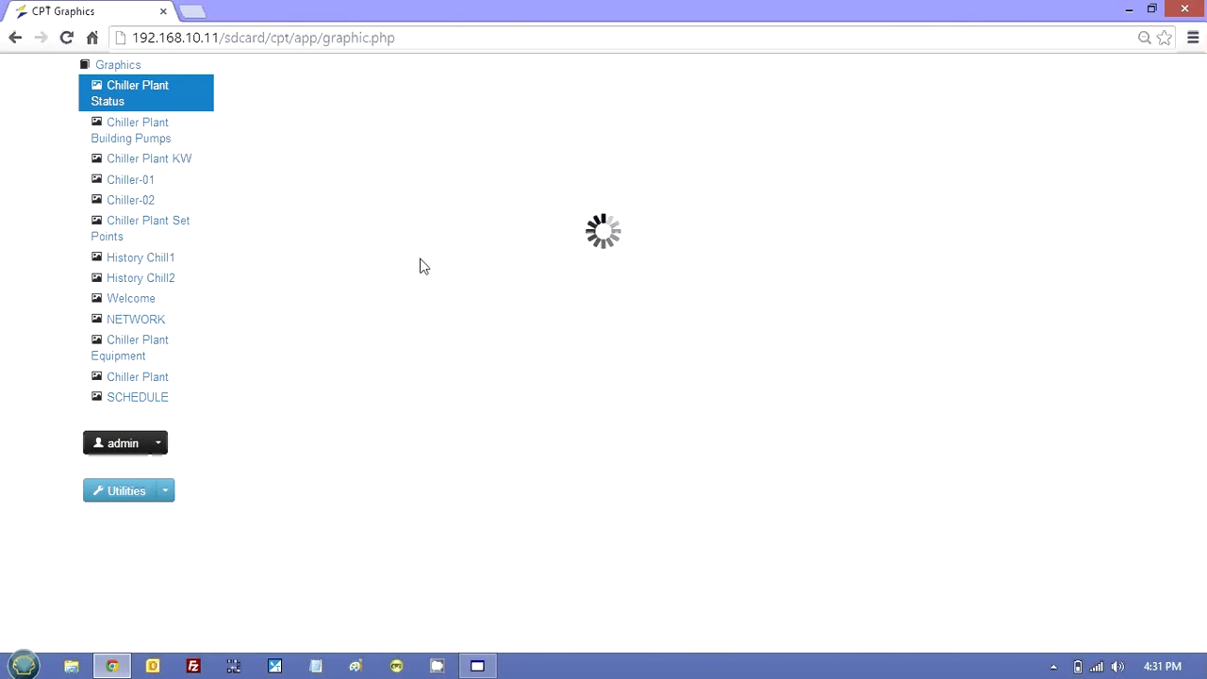
# - Restore the 2014411_AHU_Master backup from the Utilities Restore list
pyautogui.click(166, 492)
pyautogui.click(130, 541)
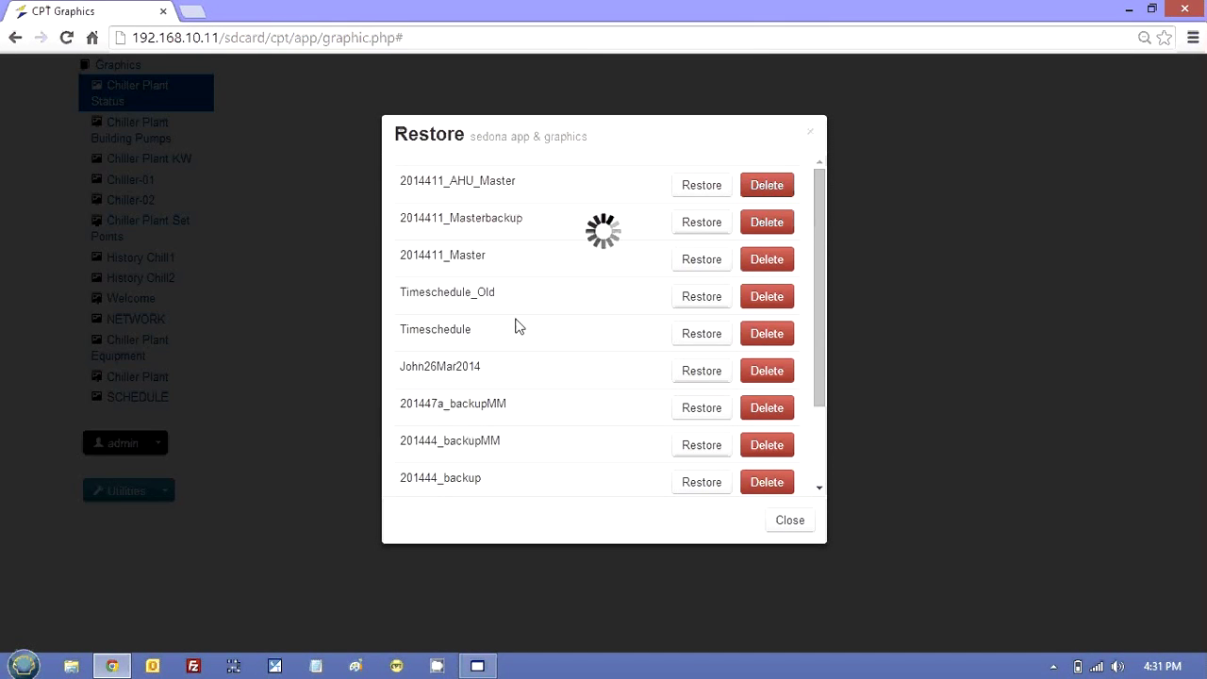
pyautogui.click(700, 194)
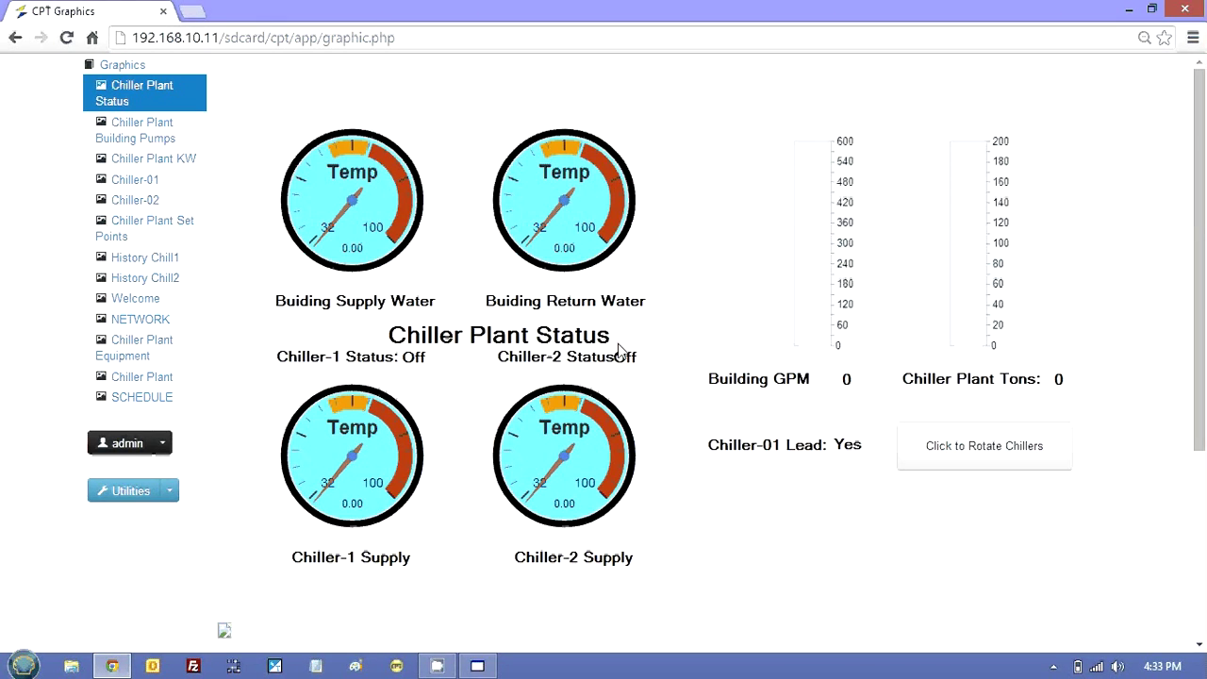
# - Open the Sox://192.168.10.11:1876 connection and confirm the Open Sedona dialog
pyautogui.click(397, 666)
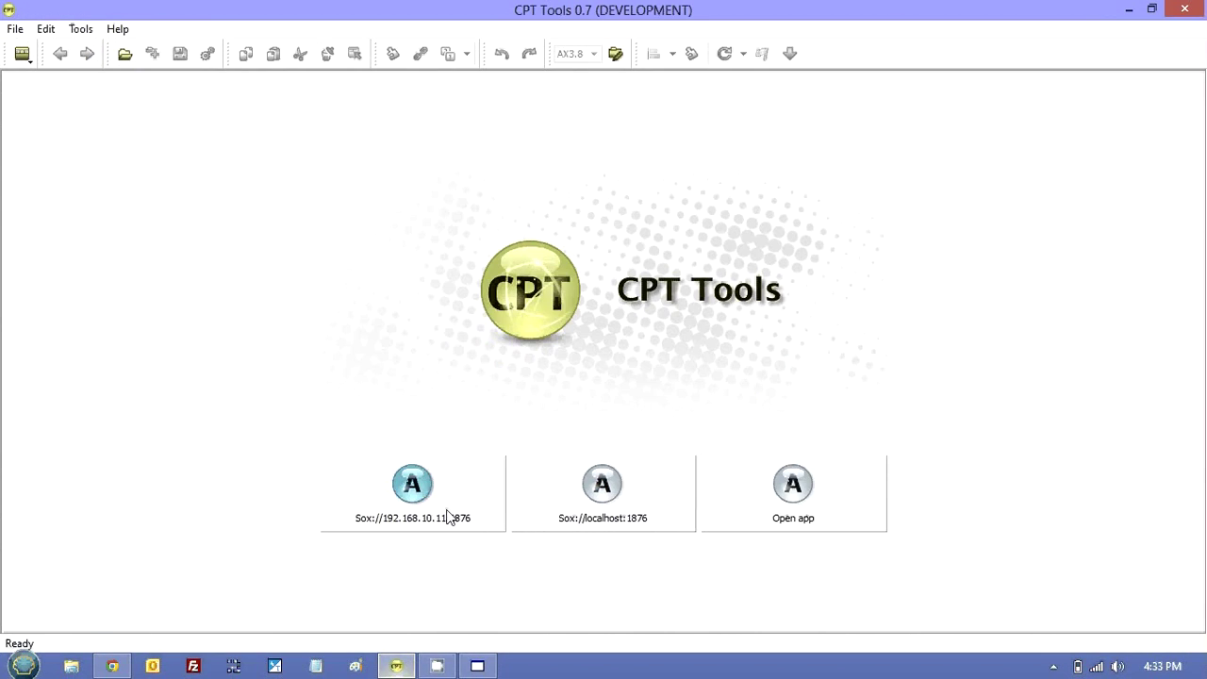
pyautogui.click(684, 415)
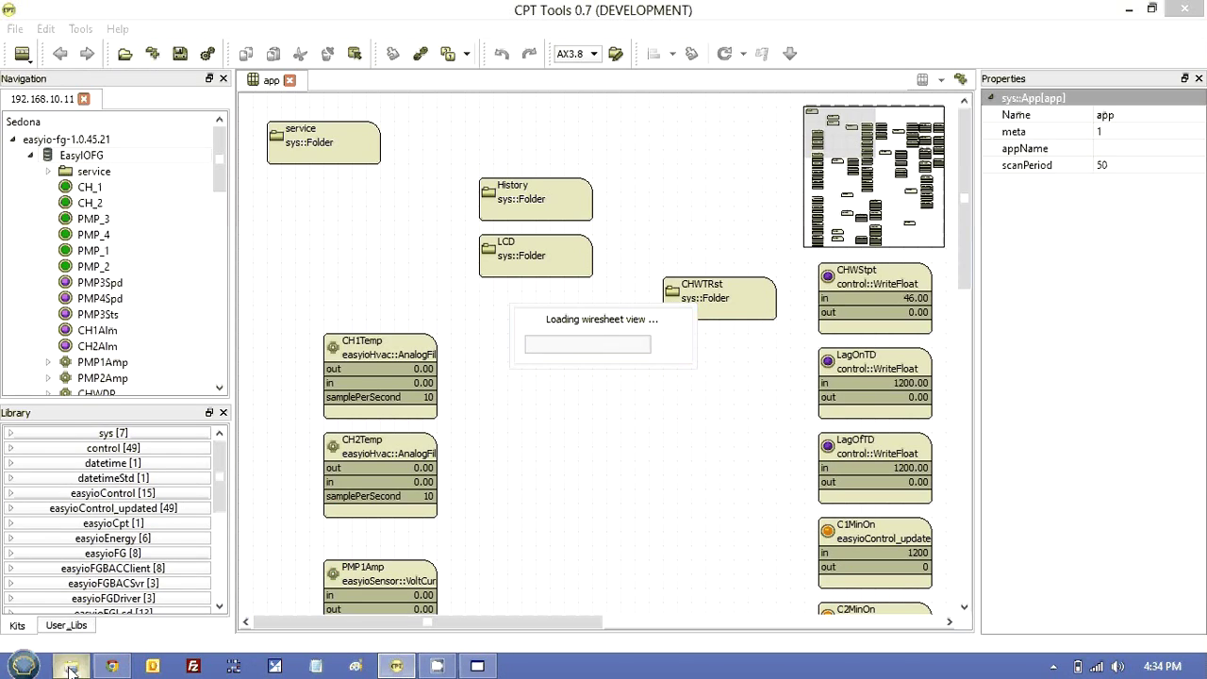
# - Browse File Explorer to D:\CPT Development\cpt-dev_20140404\cpt-dev\files\192.168.10.11\Graphics
pyautogui.click(83, 668)
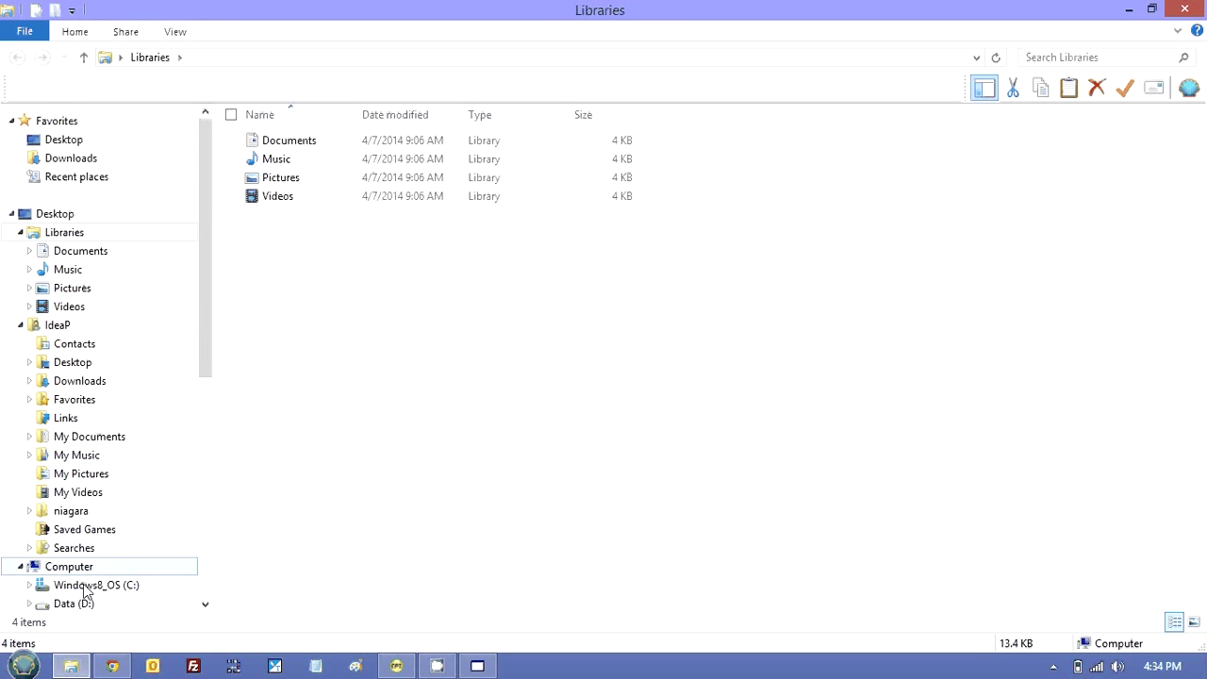
pyautogui.click(82, 603)
pyautogui.doubleClick(270, 382)
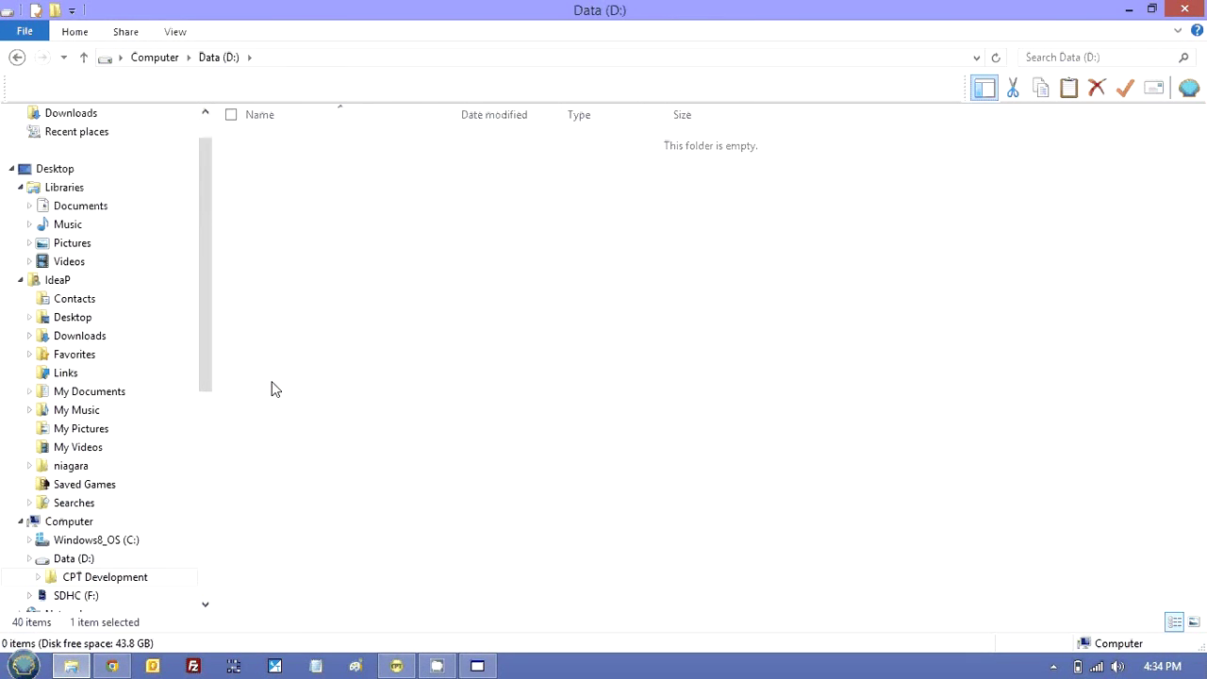
pyautogui.doubleClick(307, 166)
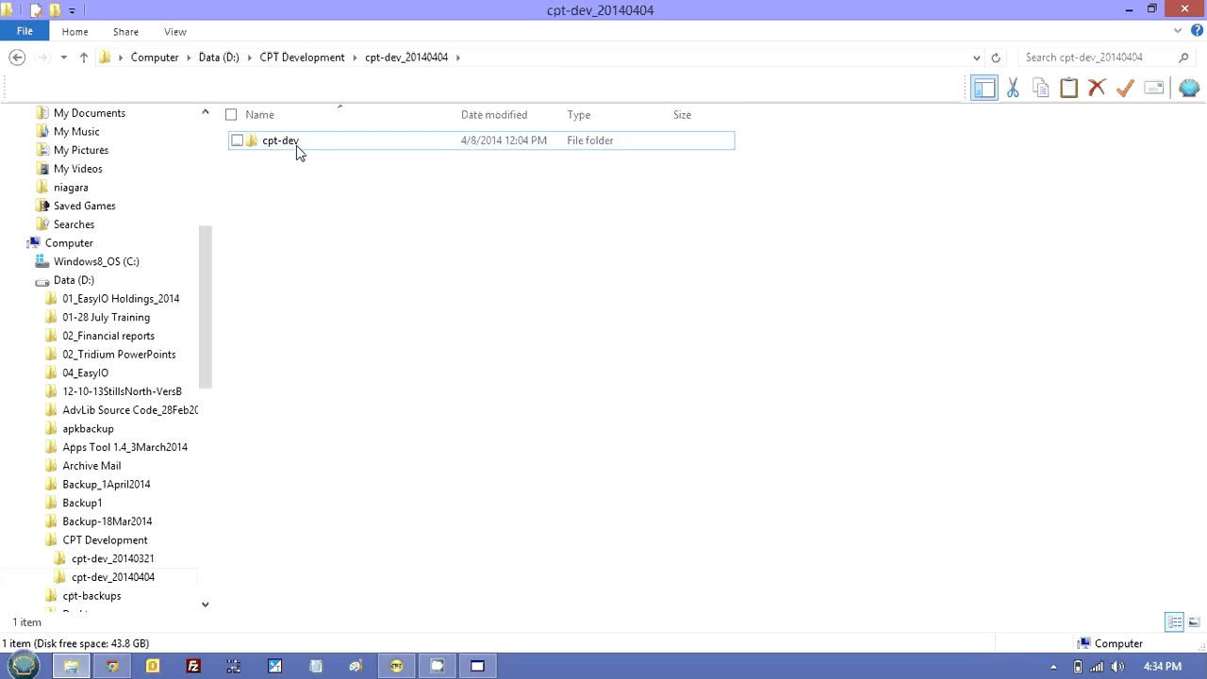
pyautogui.doubleClick(296, 144)
pyautogui.doubleClick(279, 160)
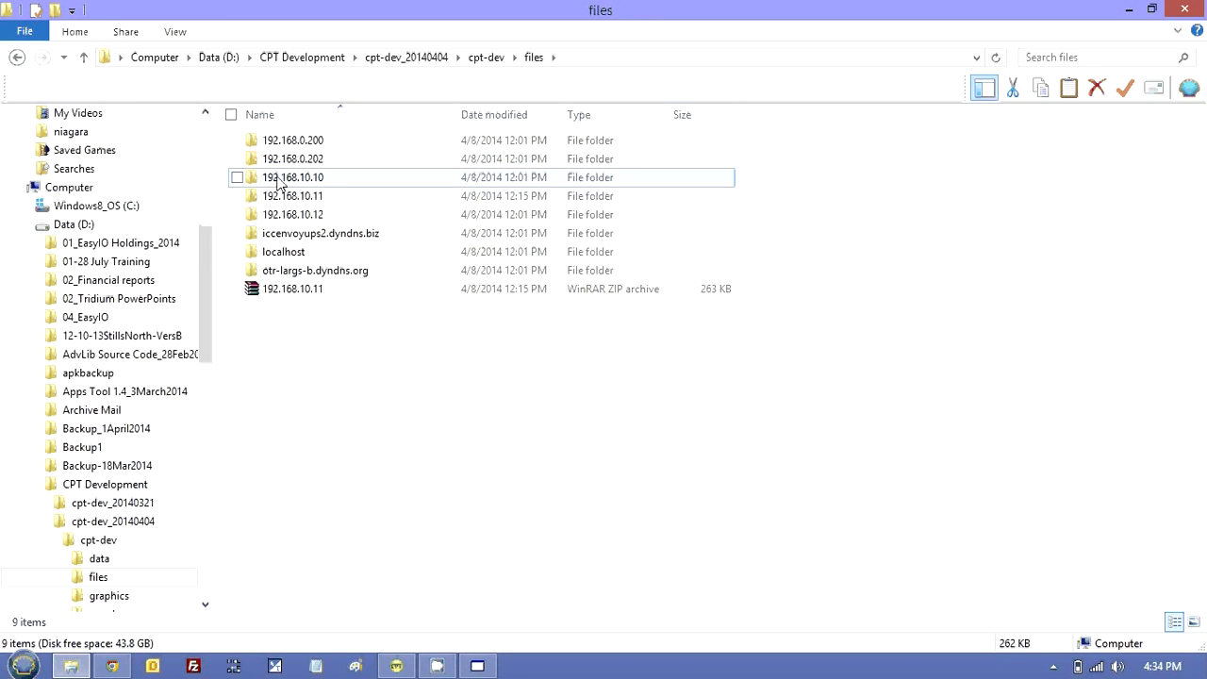
pyautogui.doubleClick(279, 196)
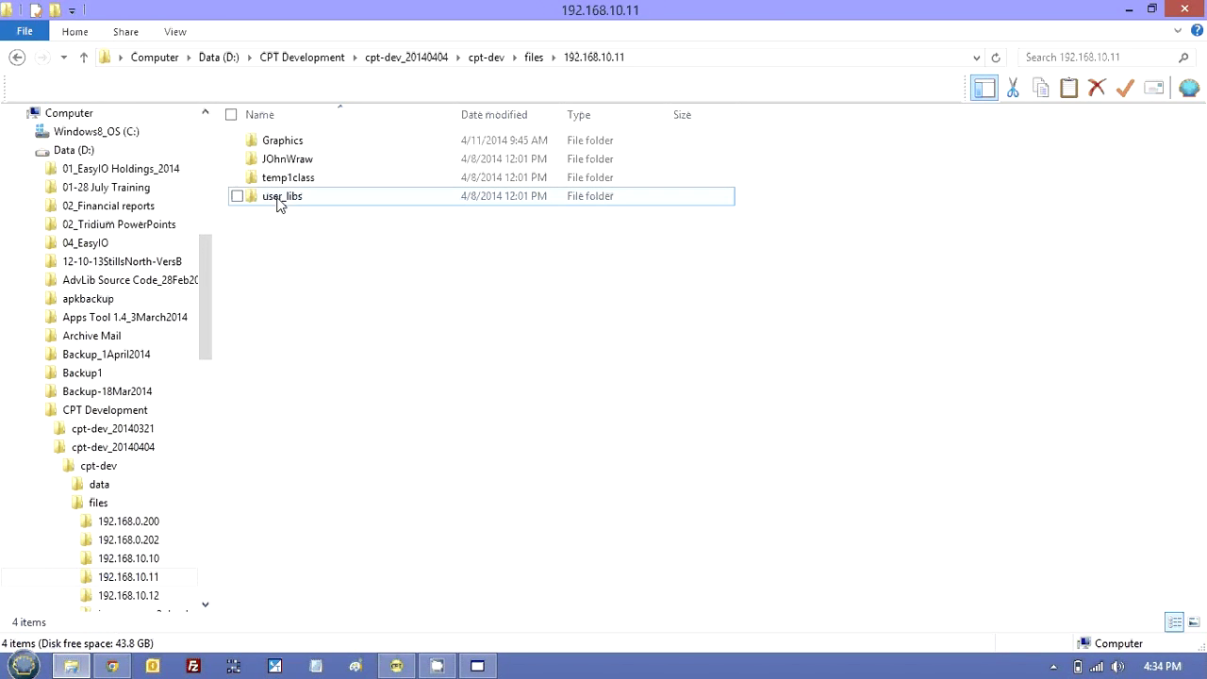
pyautogui.doubleClick(281, 140)
# - Delete all 15 items in the Graphics folder, including the _backup folder
pyautogui.click(282, 140)
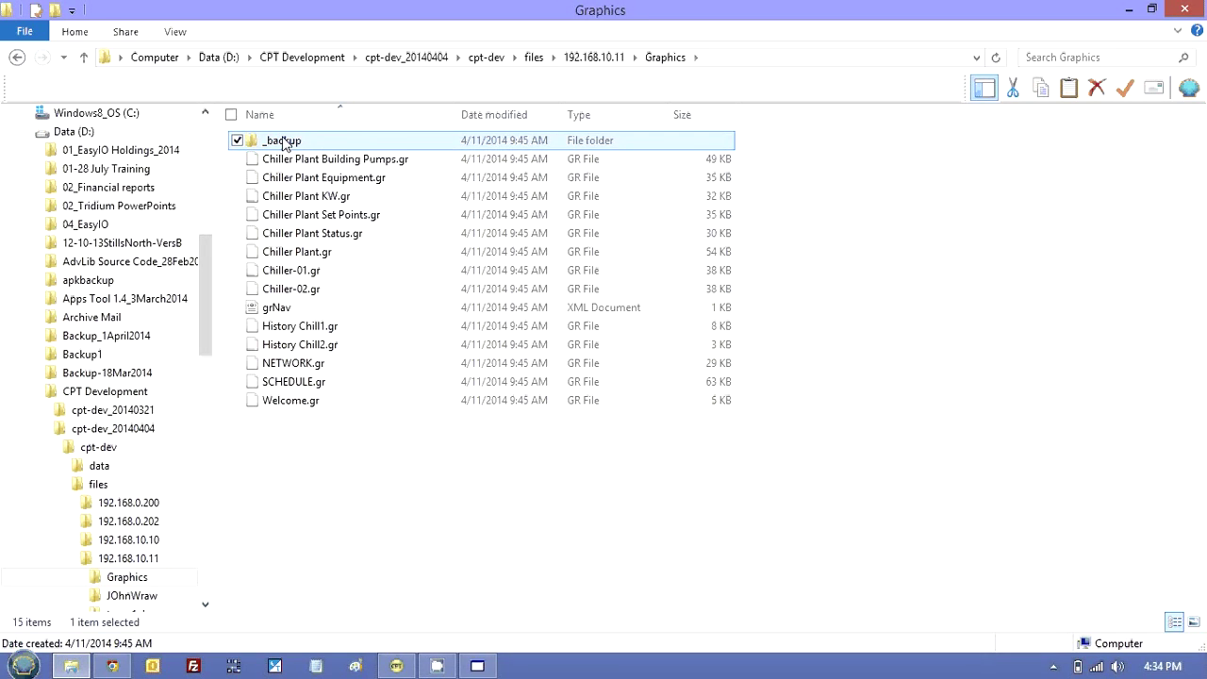
pyautogui.hotkey('ctrl', 'a')
pyautogui.press('Delete')
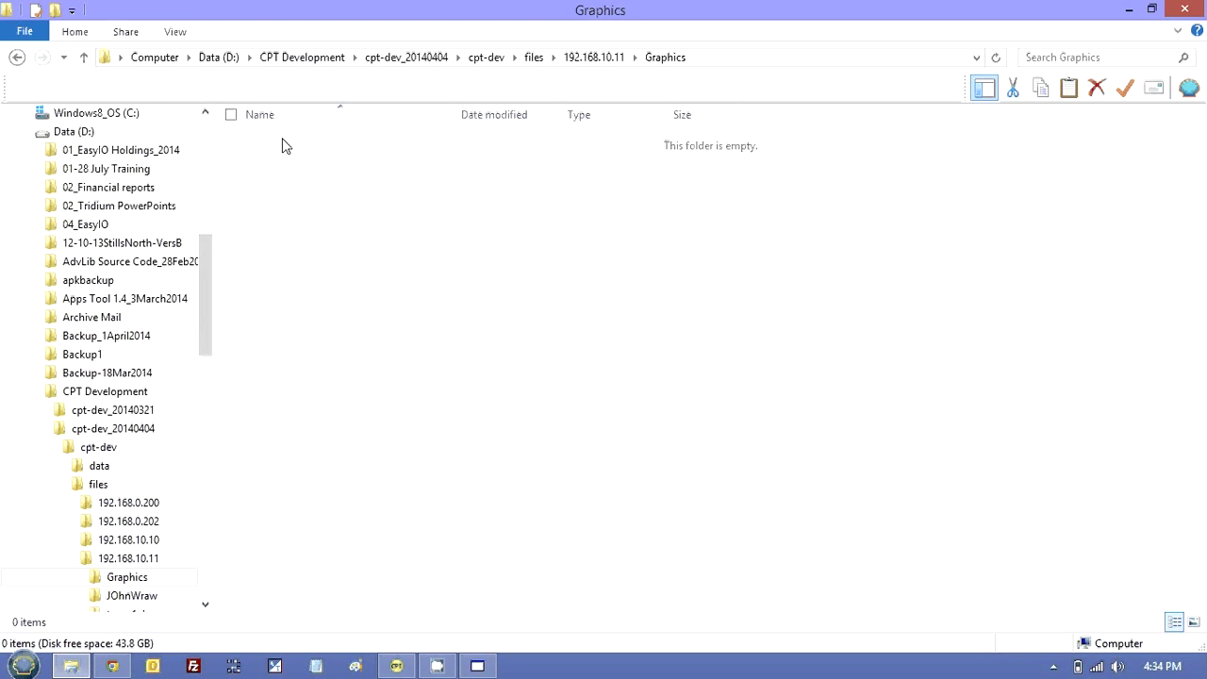
pyautogui.moveTo(452, 671)
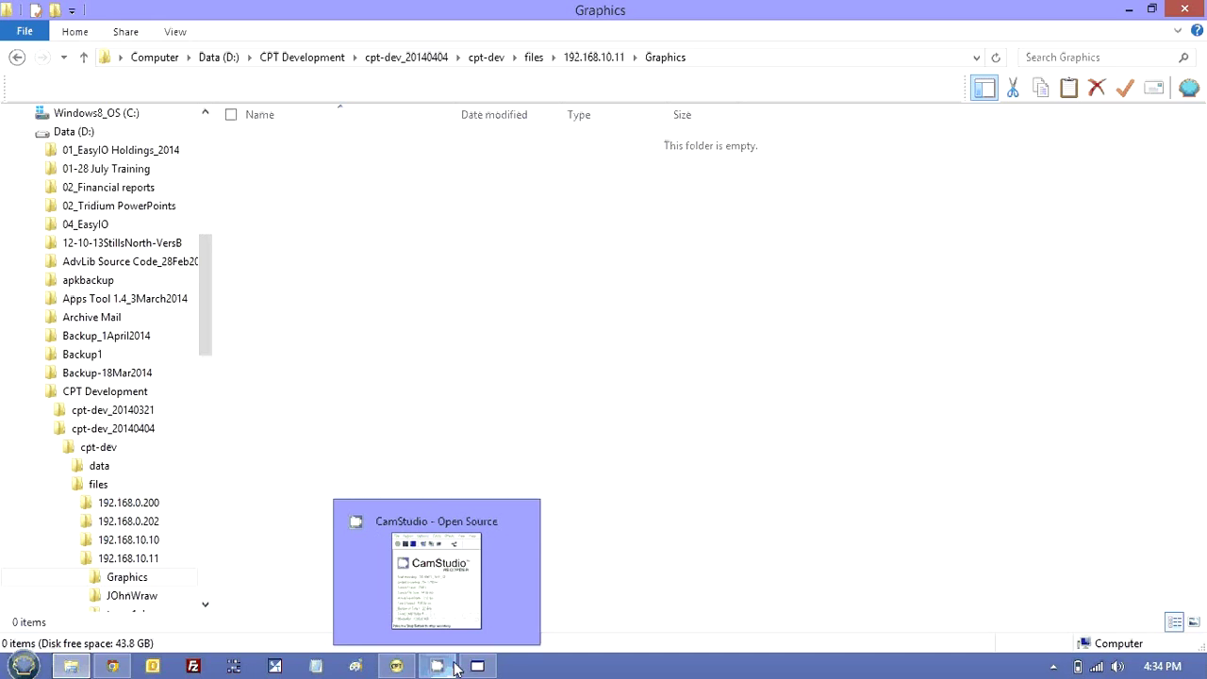
# - Create a blank graphic 'aa' under Graphics, then download the controller's graphics over FTP
pyautogui.click(397, 667)
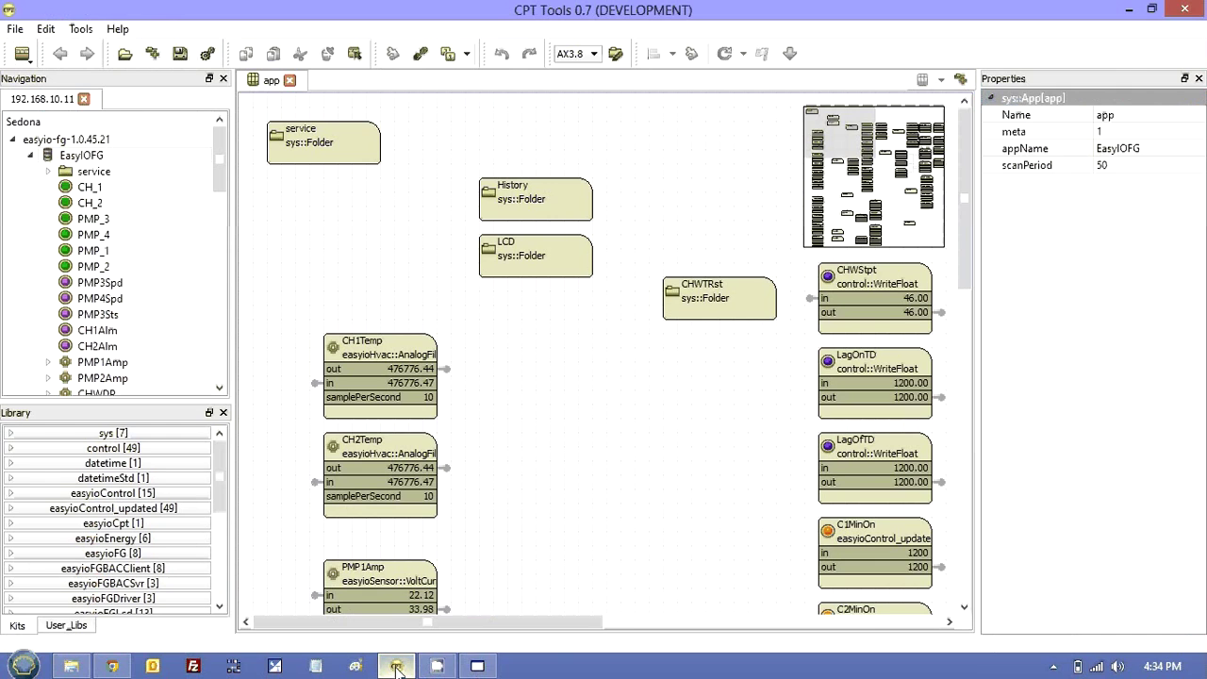
pyautogui.click(30, 154)
pyautogui.click(40, 175)
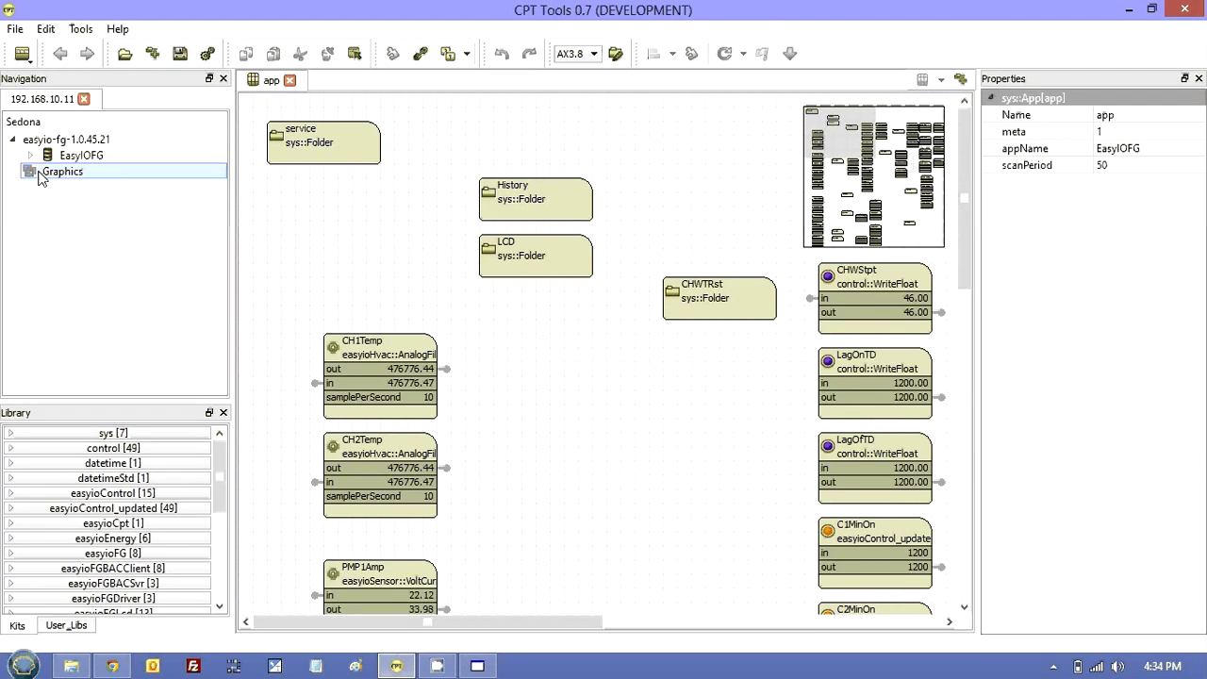
pyautogui.rightClick(39, 175)
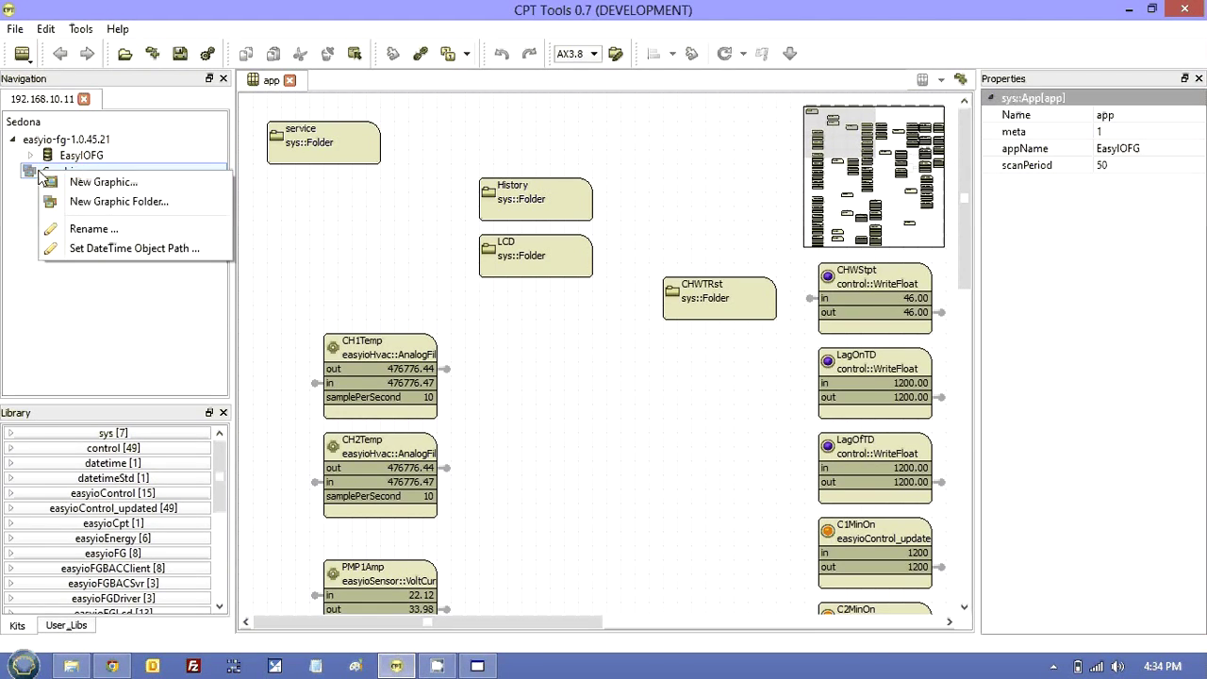
pyautogui.click(81, 185)
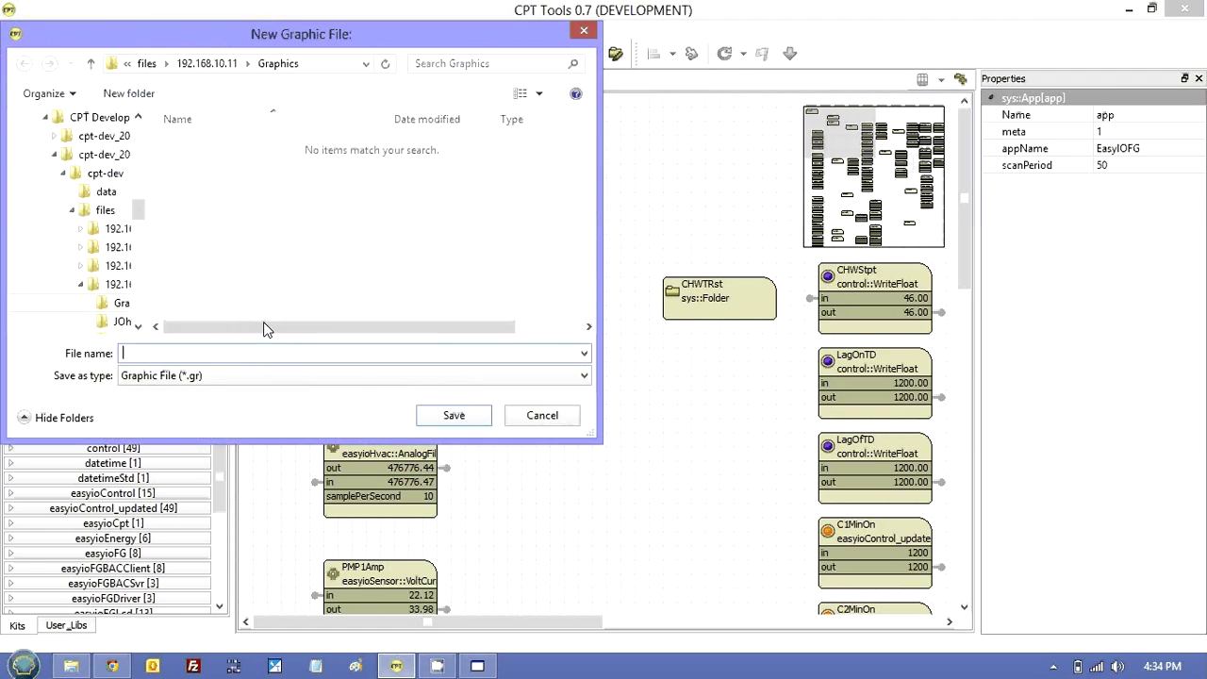
pyautogui.write('aa')
pyautogui.click(450, 415)
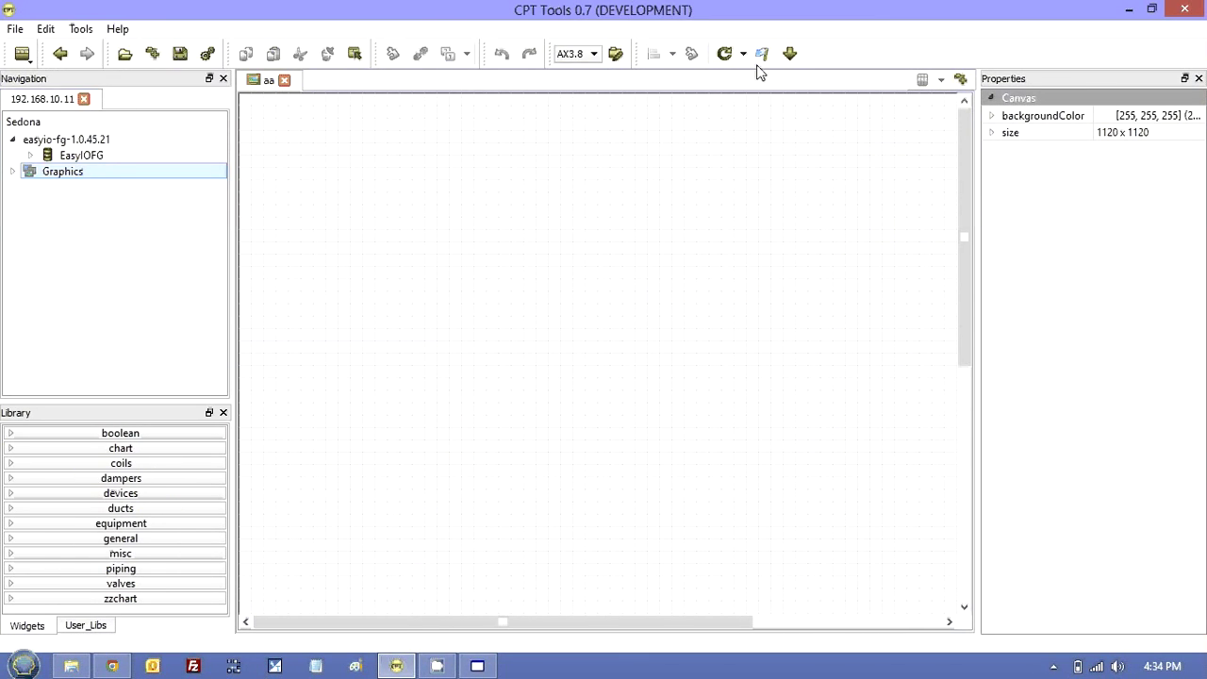
pyautogui.click(790, 54)
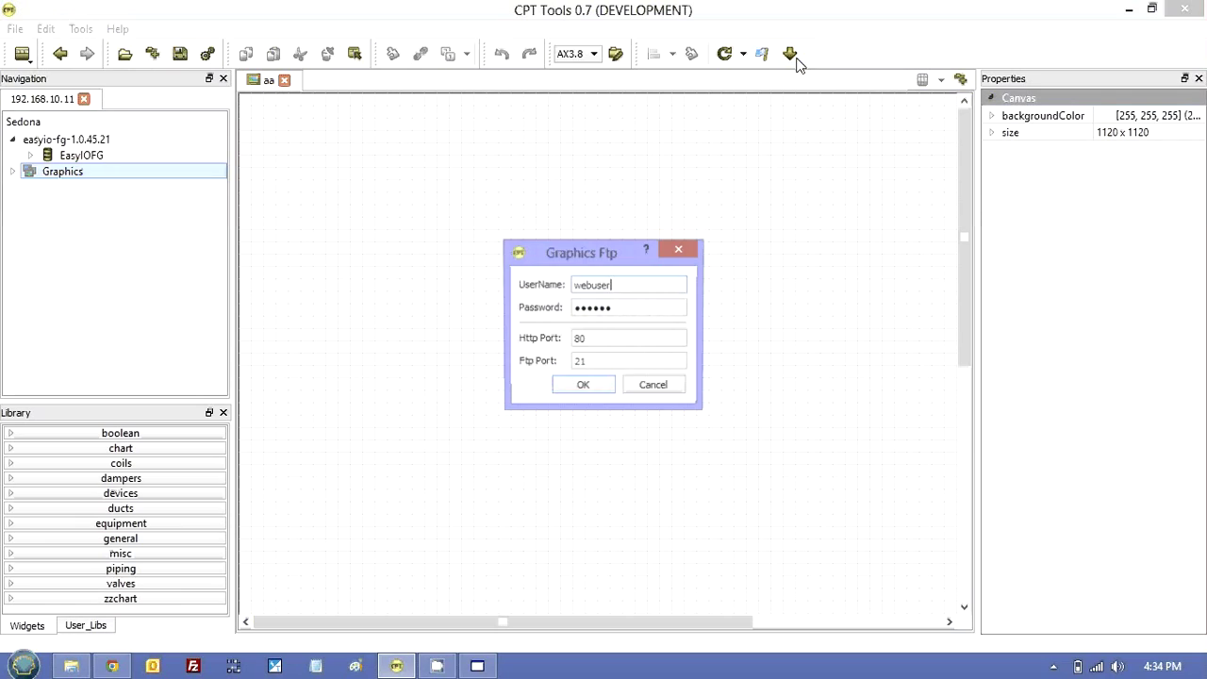
pyautogui.click(587, 393)
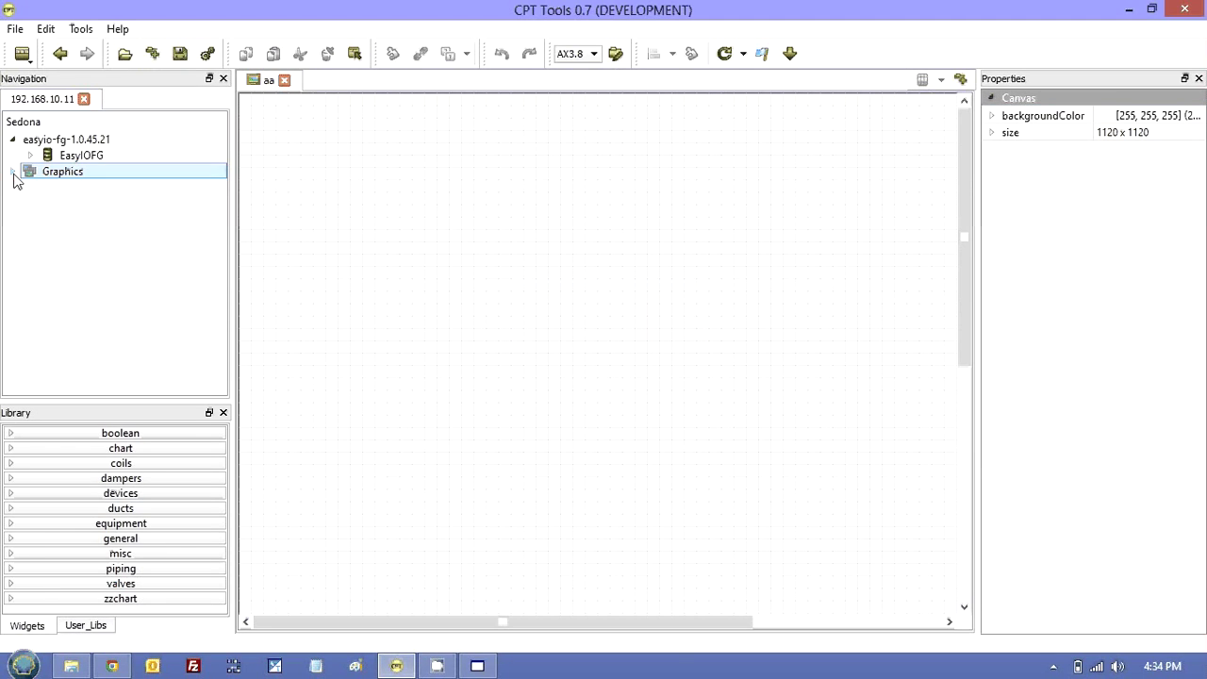
# - Expand Graphics and check the downloaded .gr files, including aa.gr, in File Explorer
pyautogui.click(14, 173)
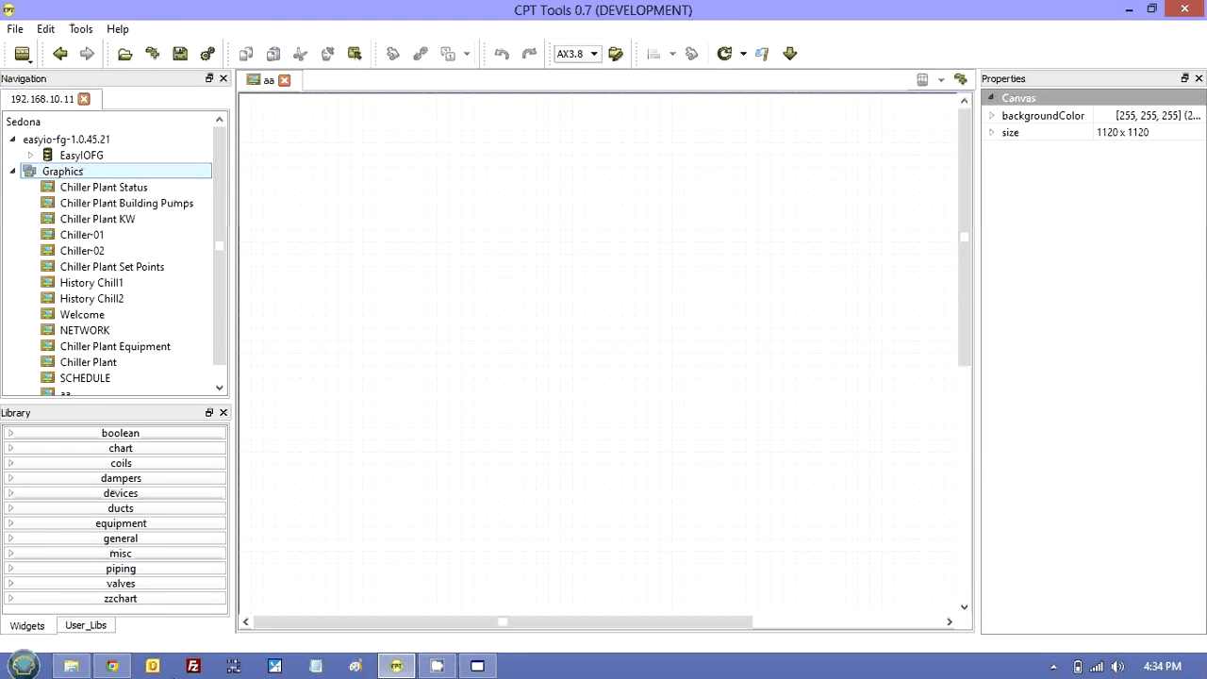
pyautogui.click(71, 666)
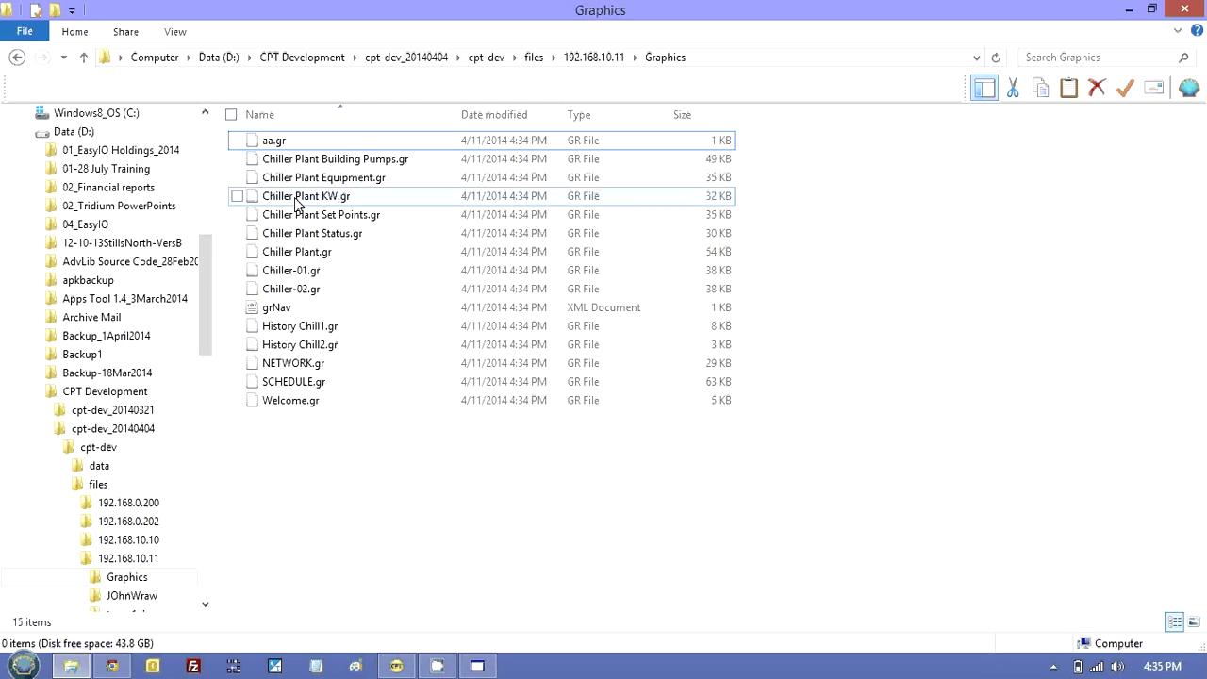
pyautogui.rightClick(276, 141)
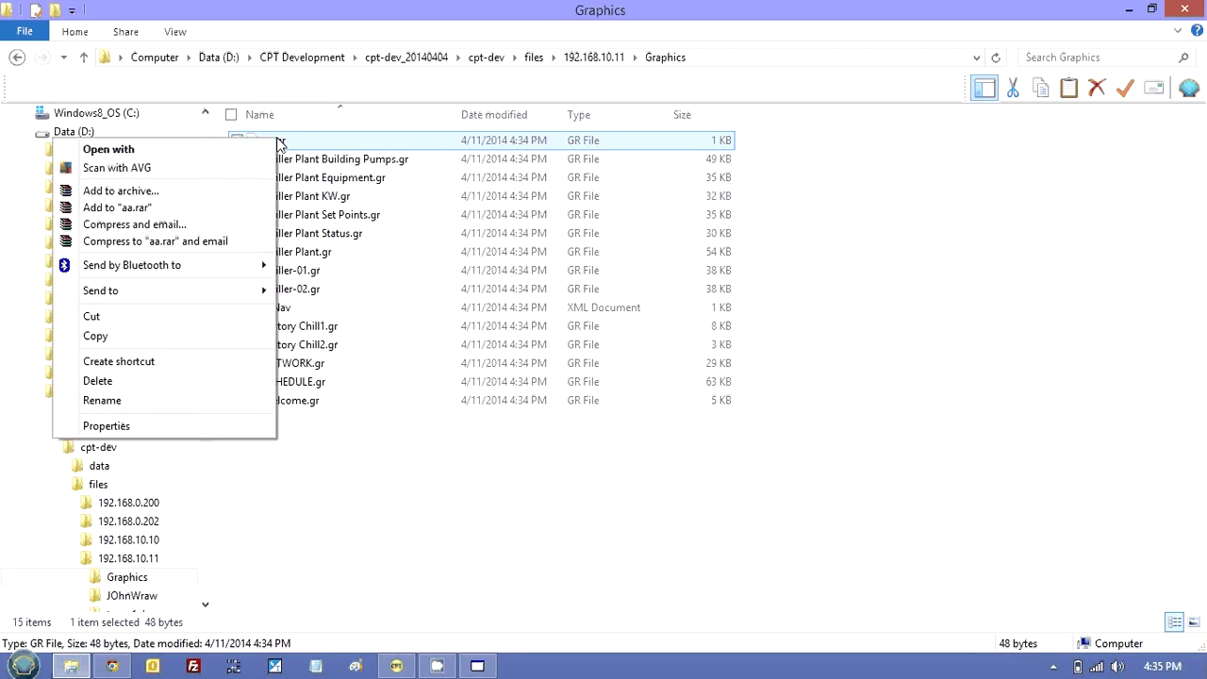
pyautogui.click(251, 507)
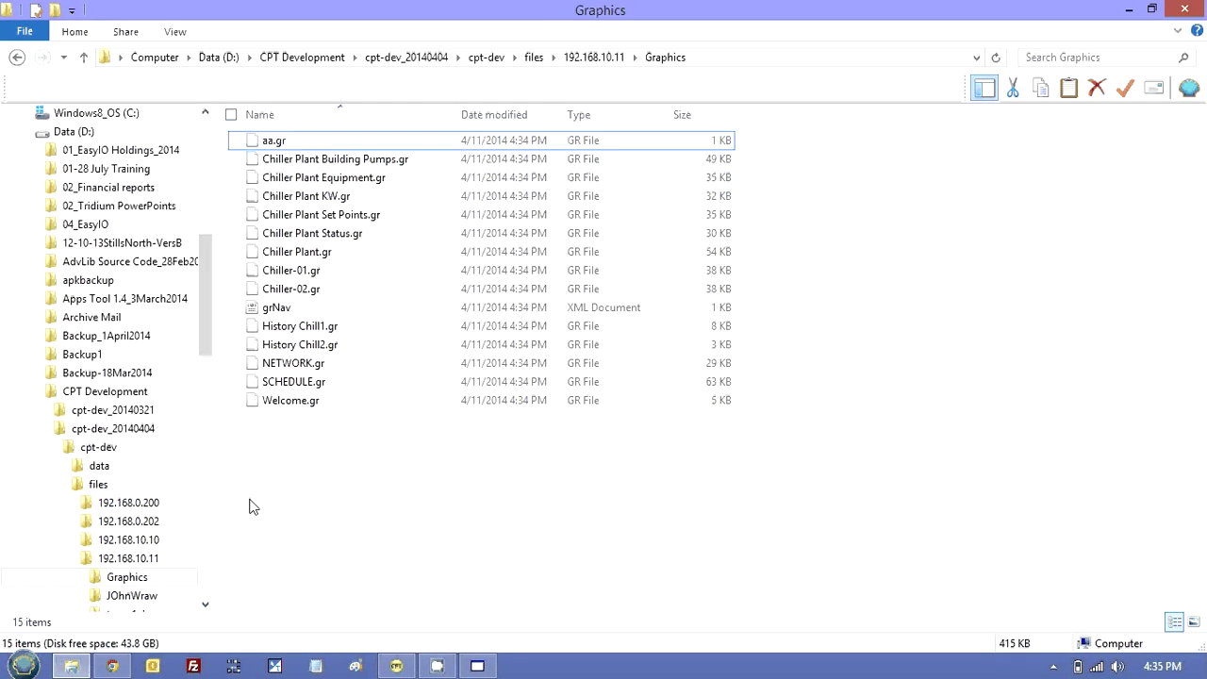
# - Delete the aa graphic in CPT Tools Navigation and close File Explorer
pyautogui.click(396, 666)
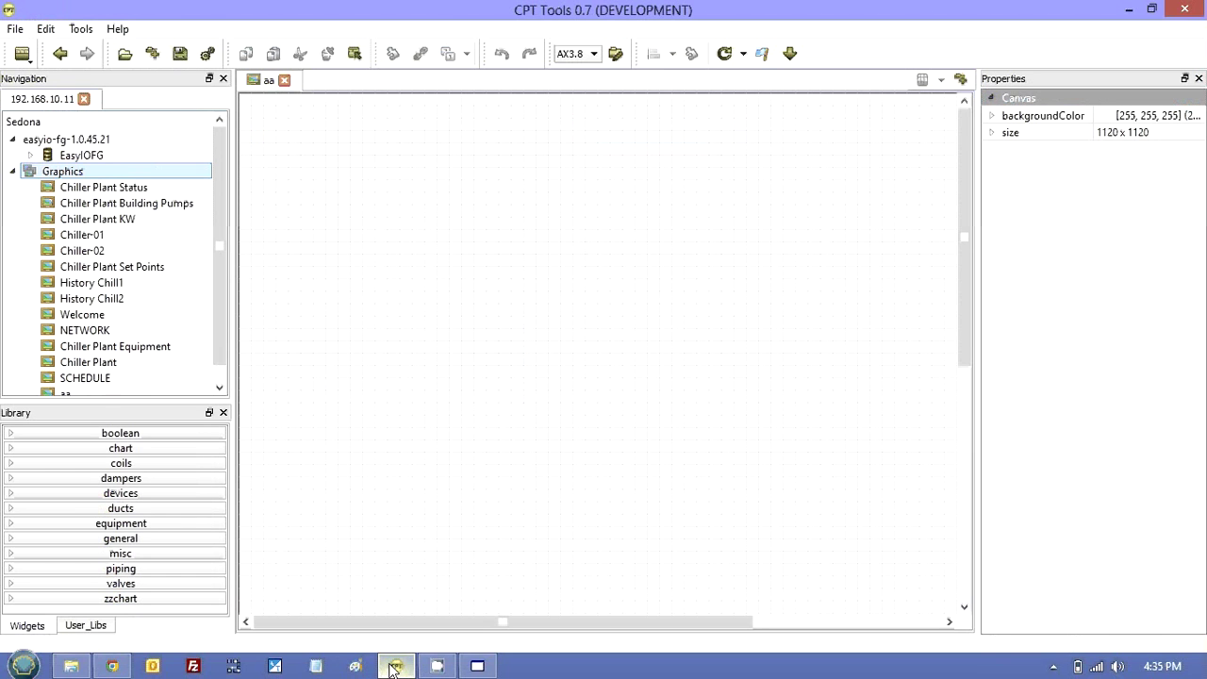
pyautogui.rightClick(65, 395)
pyautogui.click(110, 455)
pyautogui.click(574, 358)
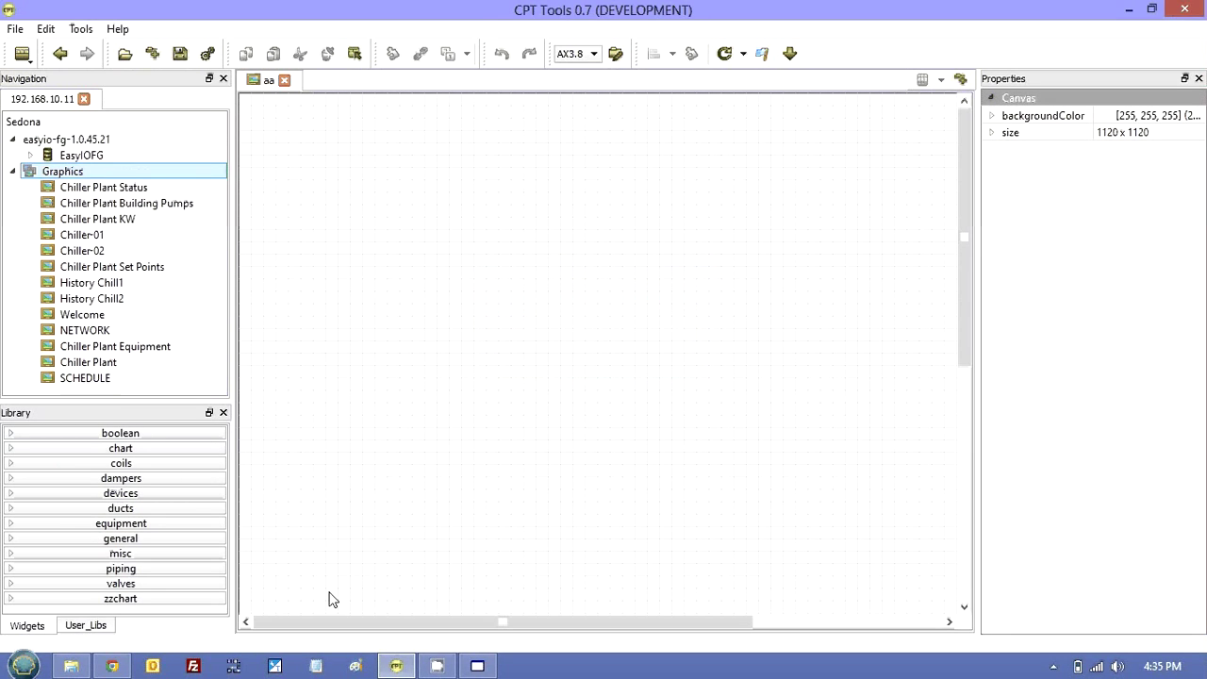
pyautogui.click(71, 666)
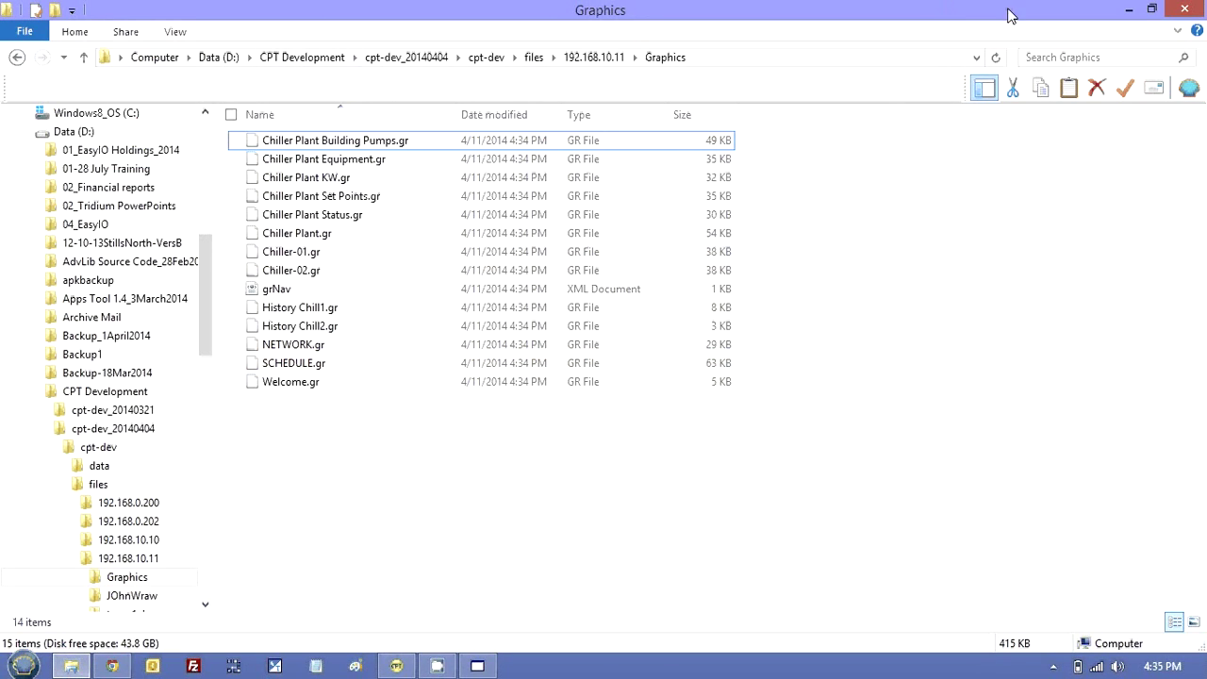
pyautogui.click(1190, 12)
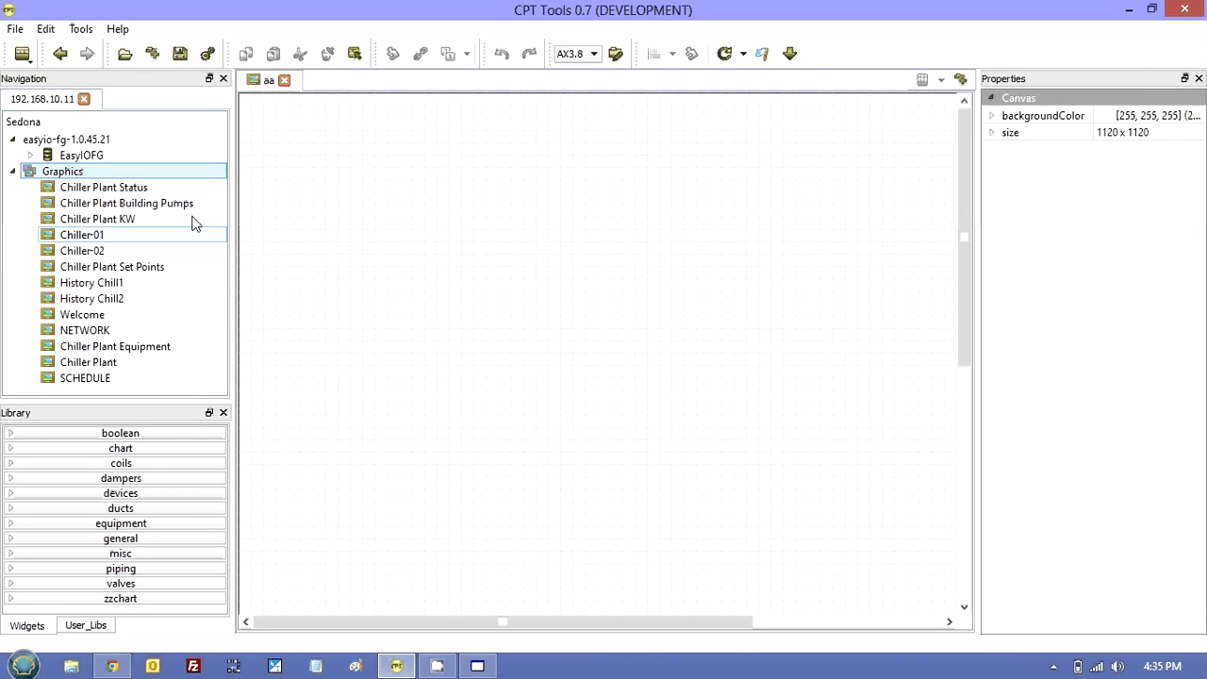
# - Open Chiller Plant Status, Building Pumps, KW and Chiller-01, then select Chiller-2's %s label on Chiller Plant Status
pyautogui.doubleClick(129, 187)
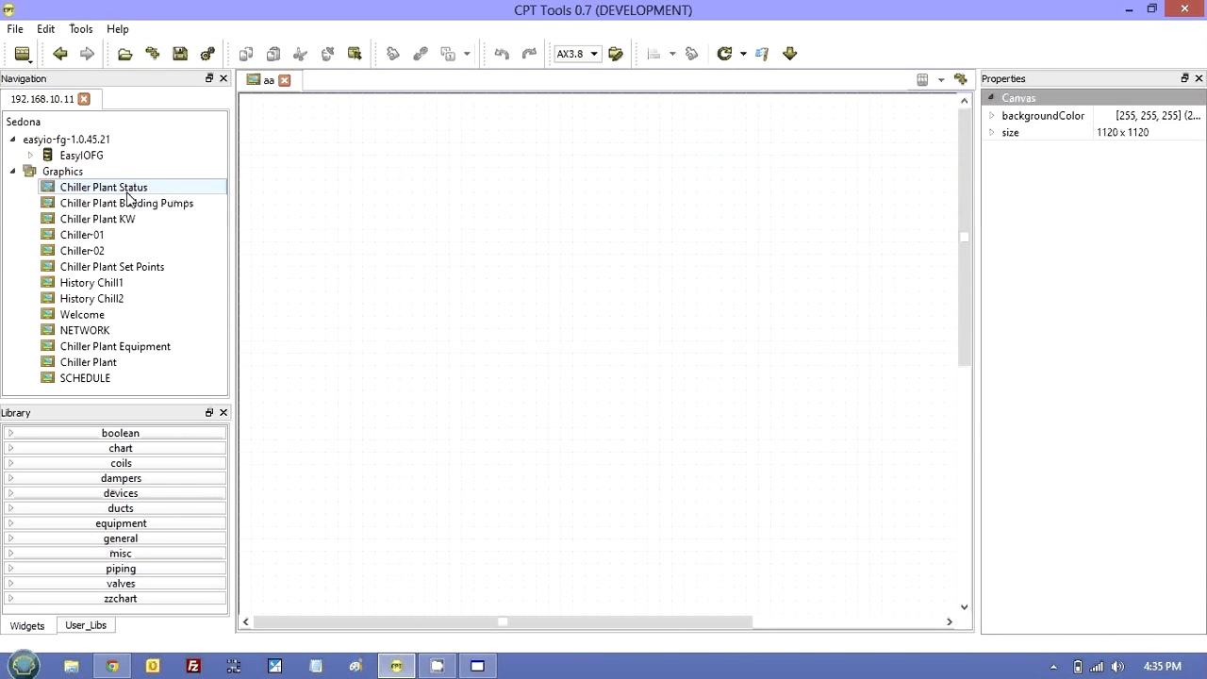
pyautogui.doubleClick(124, 204)
pyautogui.doubleClick(124, 219)
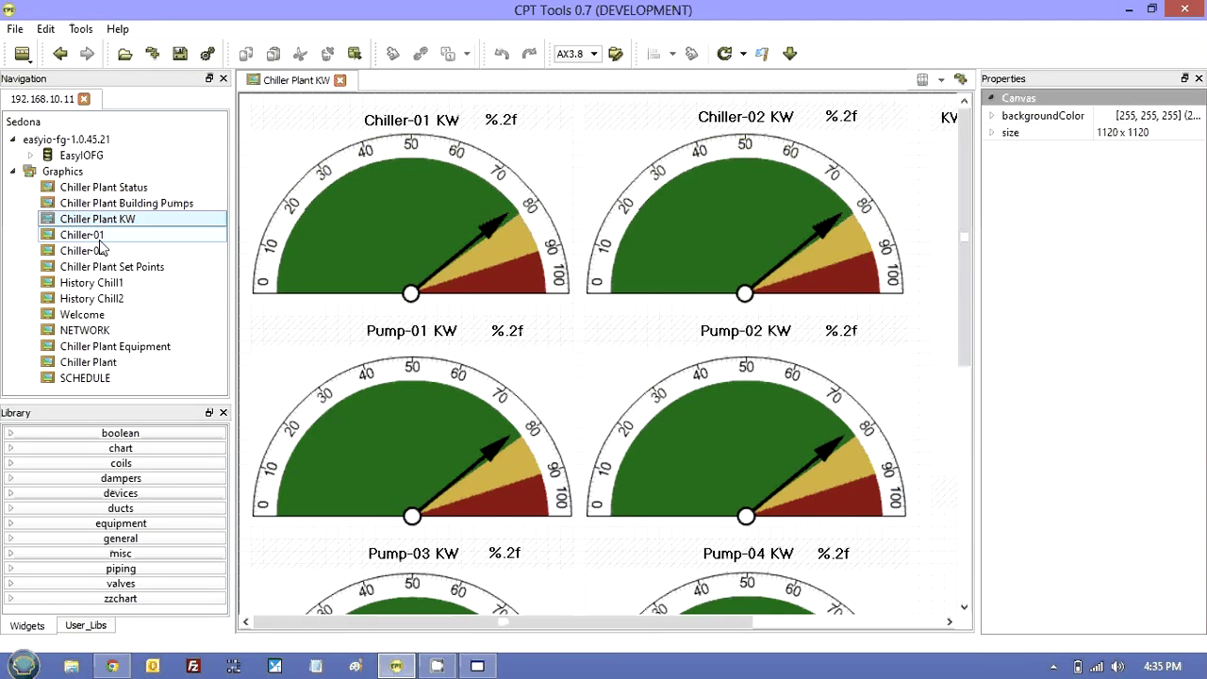
pyautogui.doubleClick(94, 236)
pyautogui.doubleClick(106, 189)
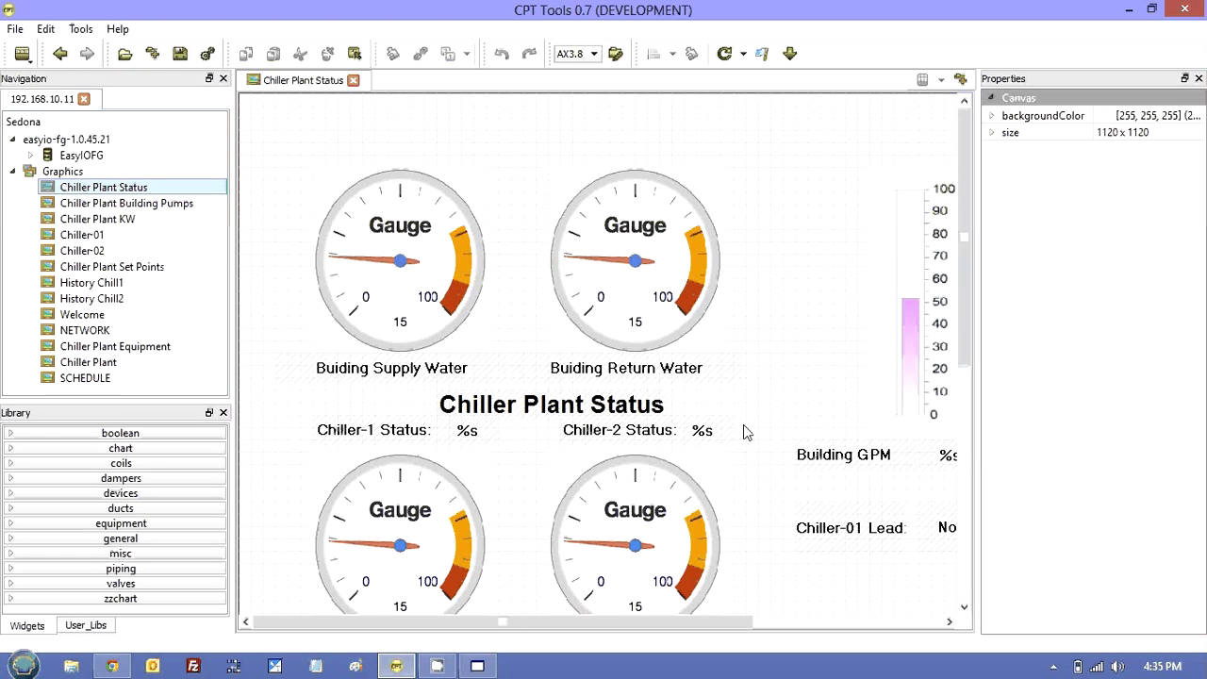
pyautogui.click(705, 432)
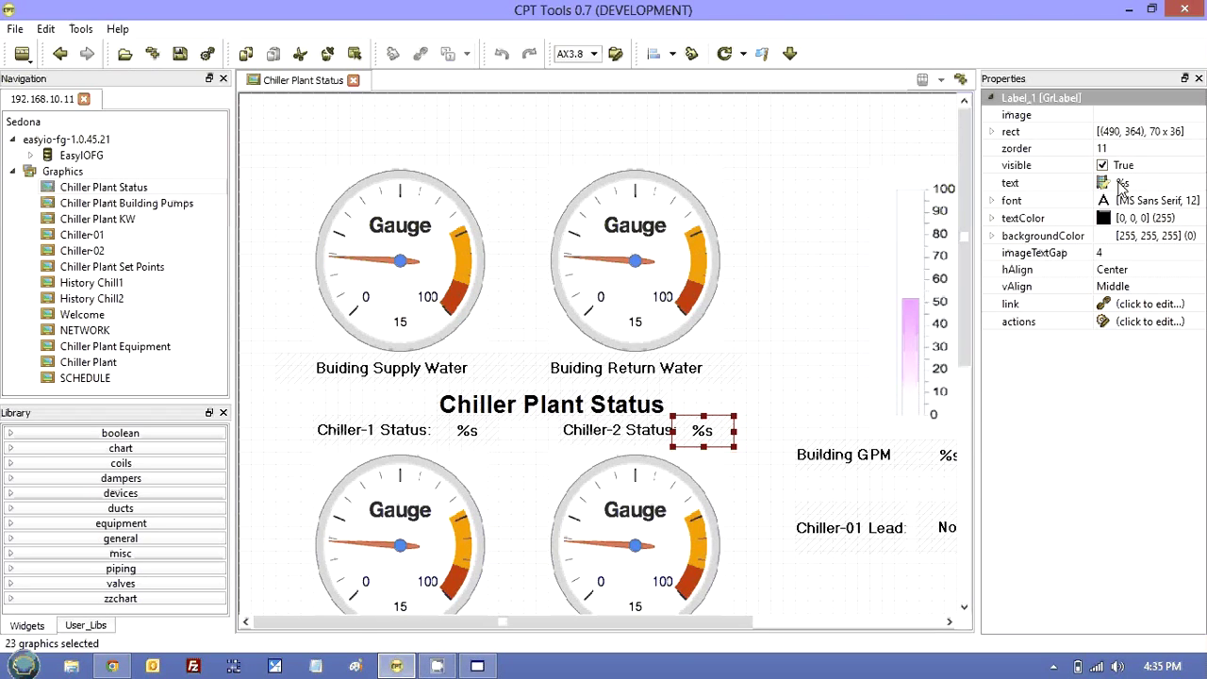
pyautogui.moveTo(1120, 192)
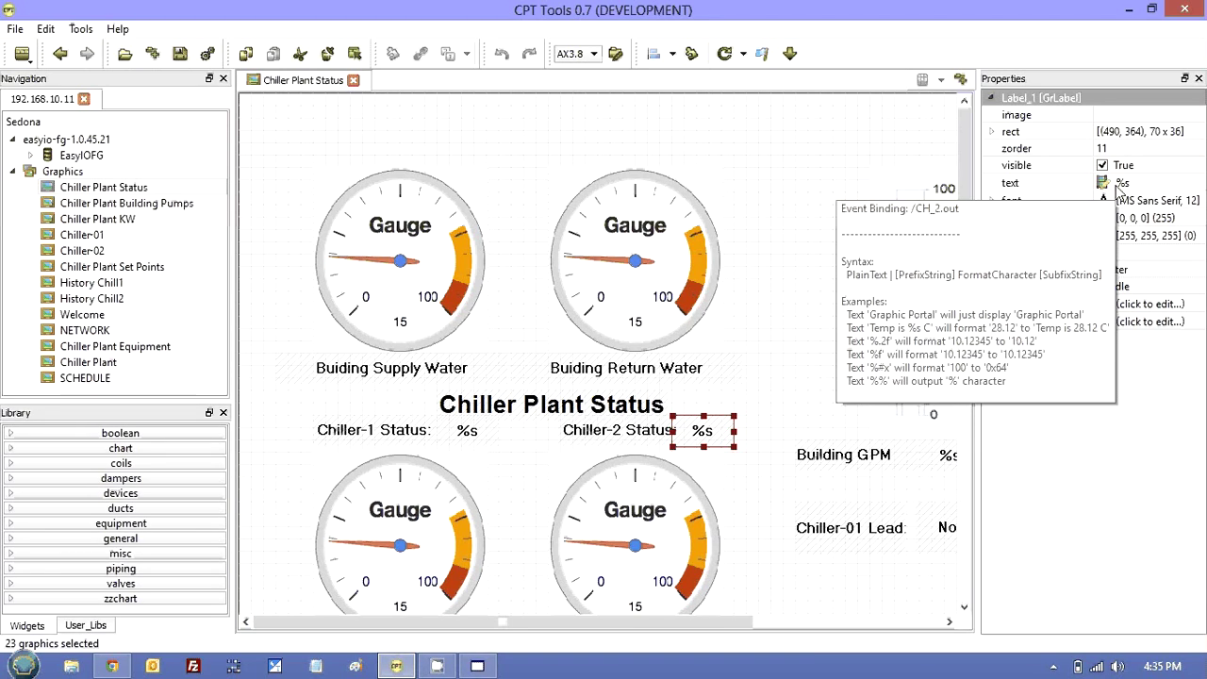
pyautogui.rightClick(1120, 192)
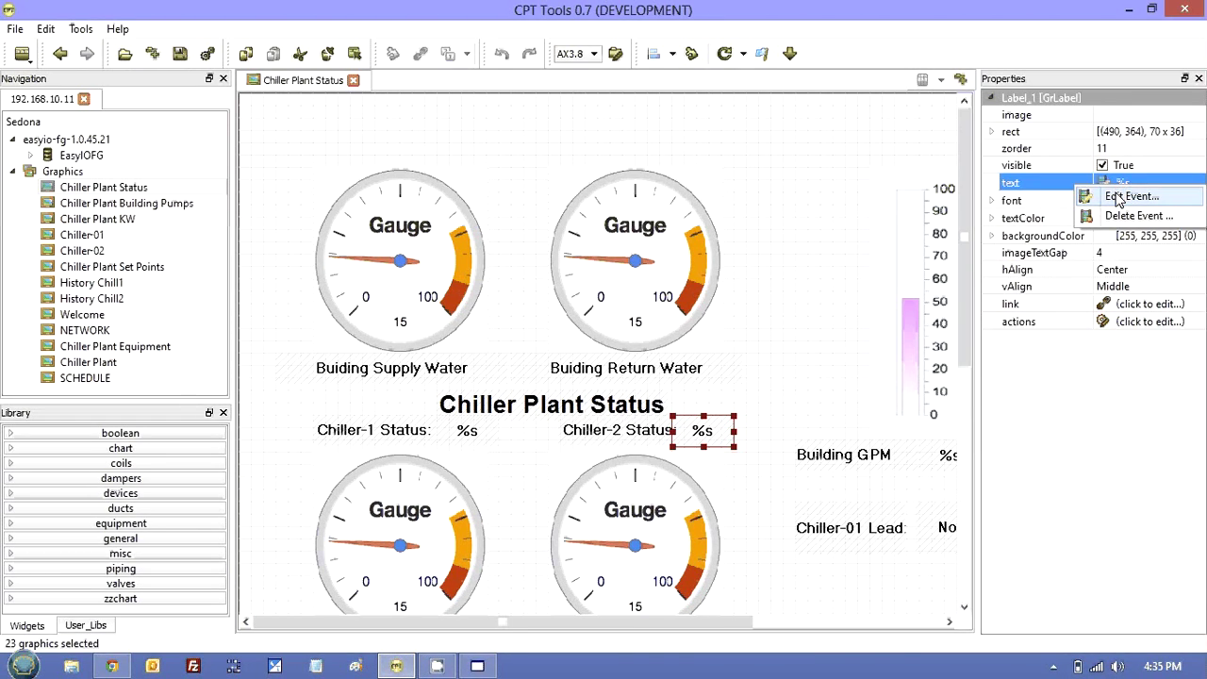
pyautogui.click(1120, 201)
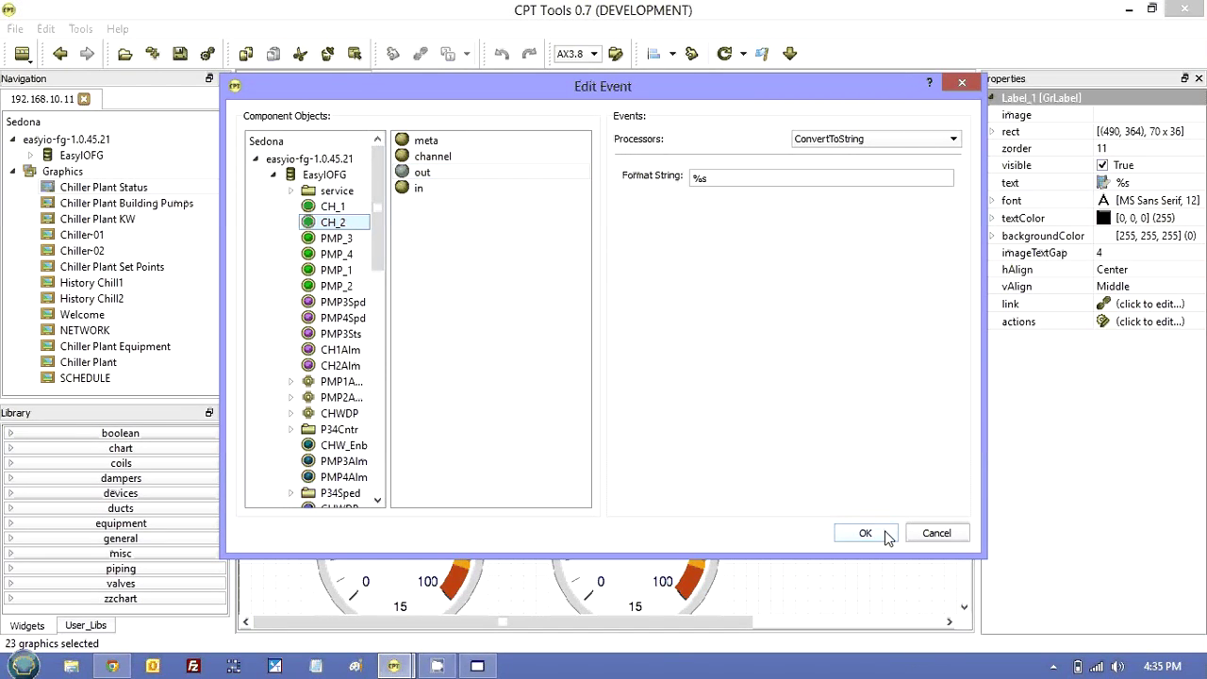
pyautogui.click(937, 533)
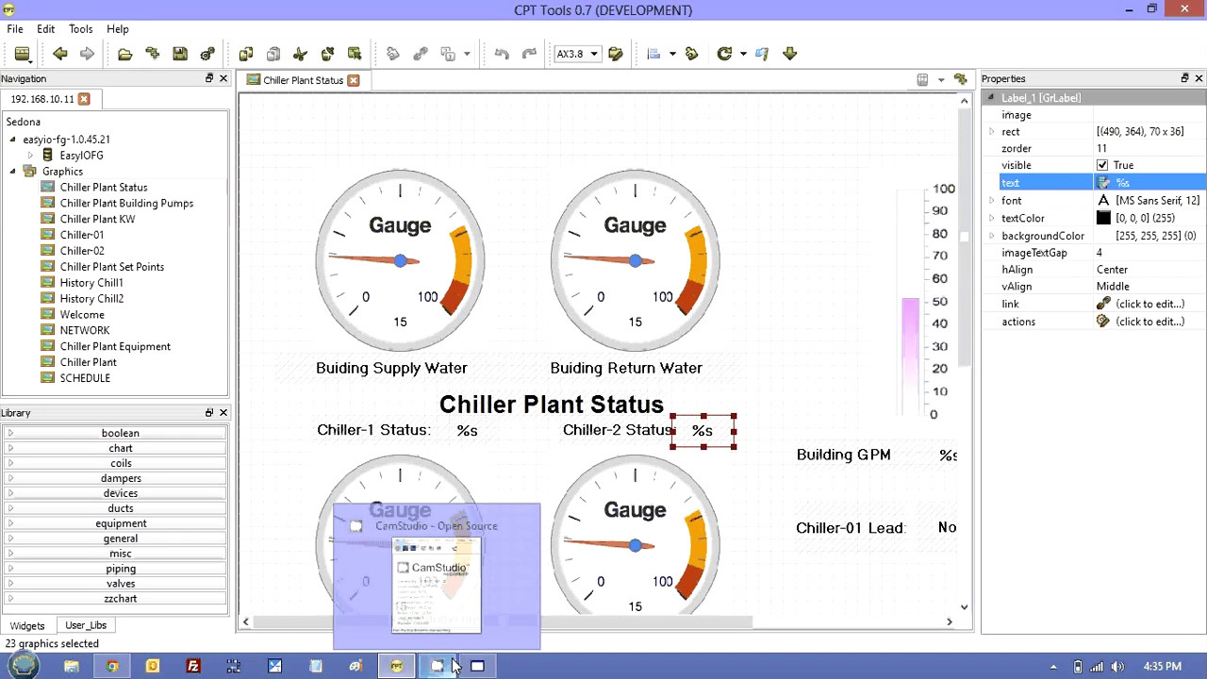
pyautogui.moveTo(396, 667)
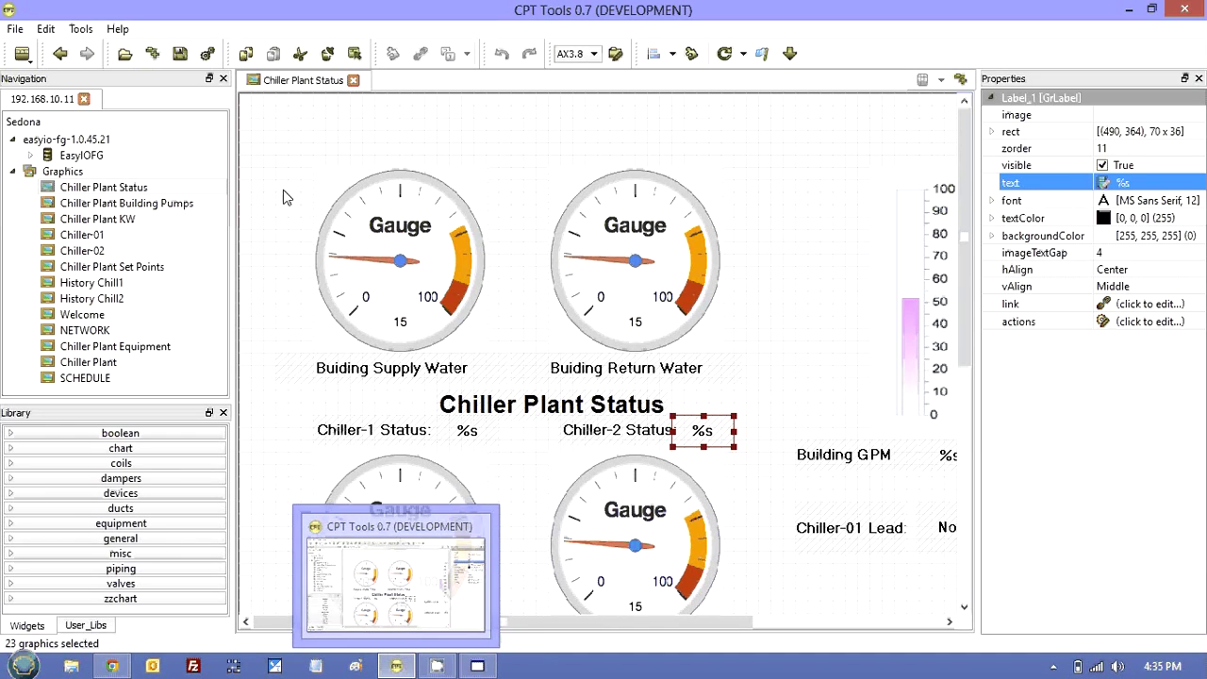